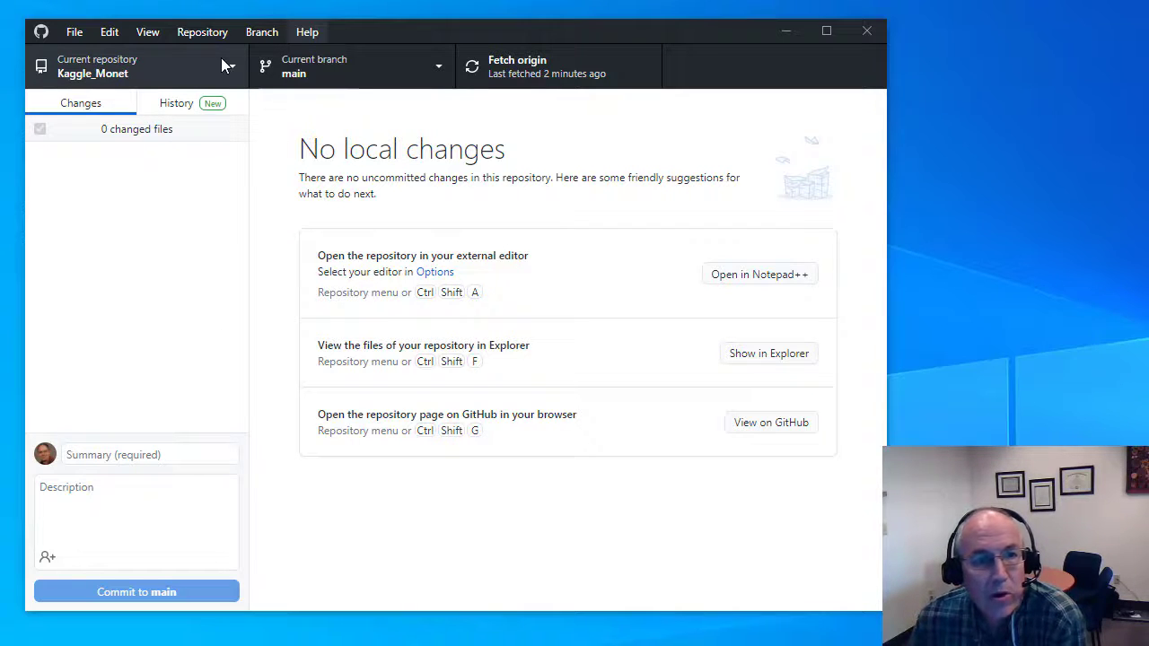
{"action": "left_click", "coordinate": [78, 33]}
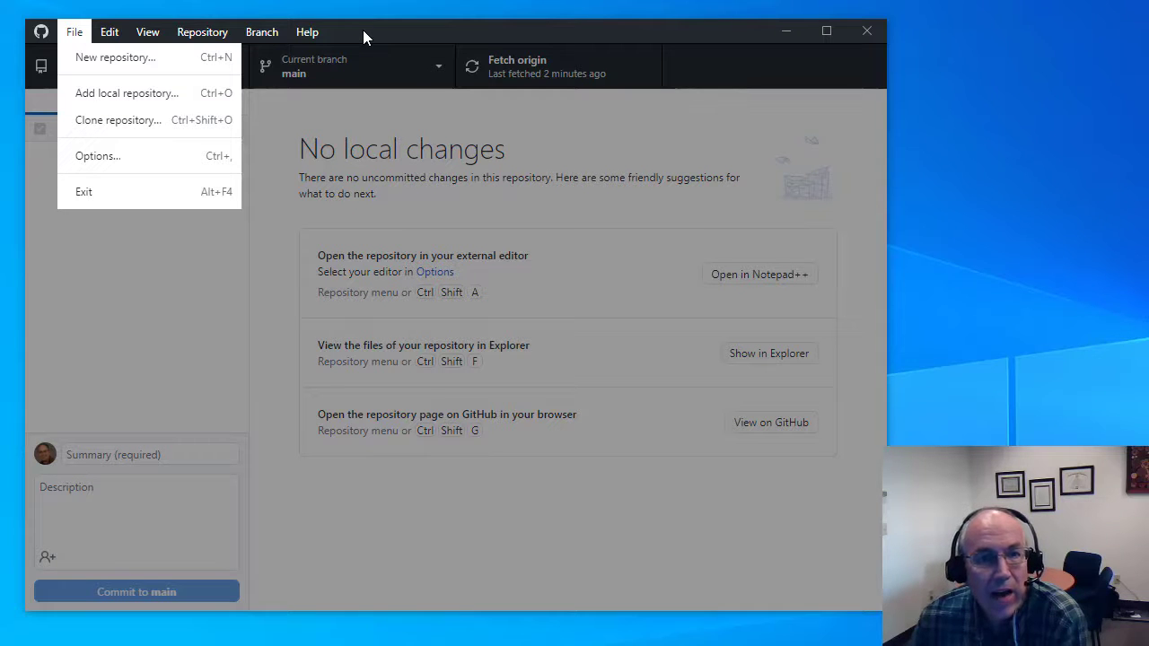
{"action": "left_click", "coordinate": [380, 130]}
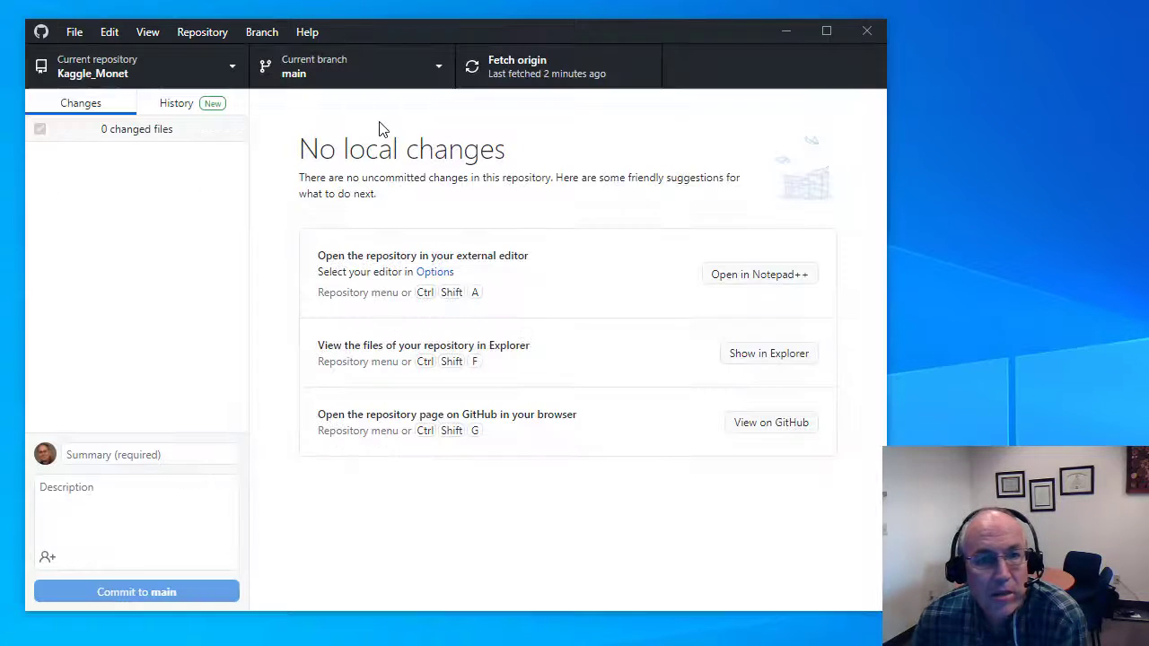
{"action": "left_click", "coordinate": [231, 66]}
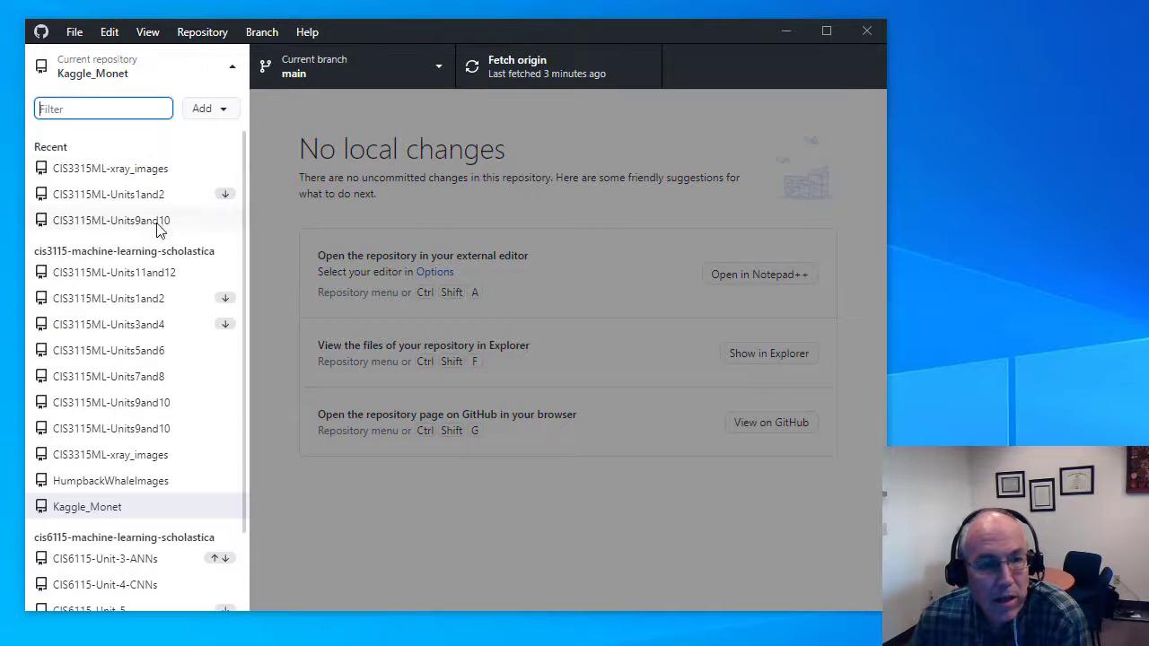
{"action": "scroll", "coordinate": [162, 269], "scroll_direction": "down", "scroll_amount": 1}
{"action": "scroll", "coordinate": [154, 528], "scroll_direction": "up", "scroll_amount": 1}
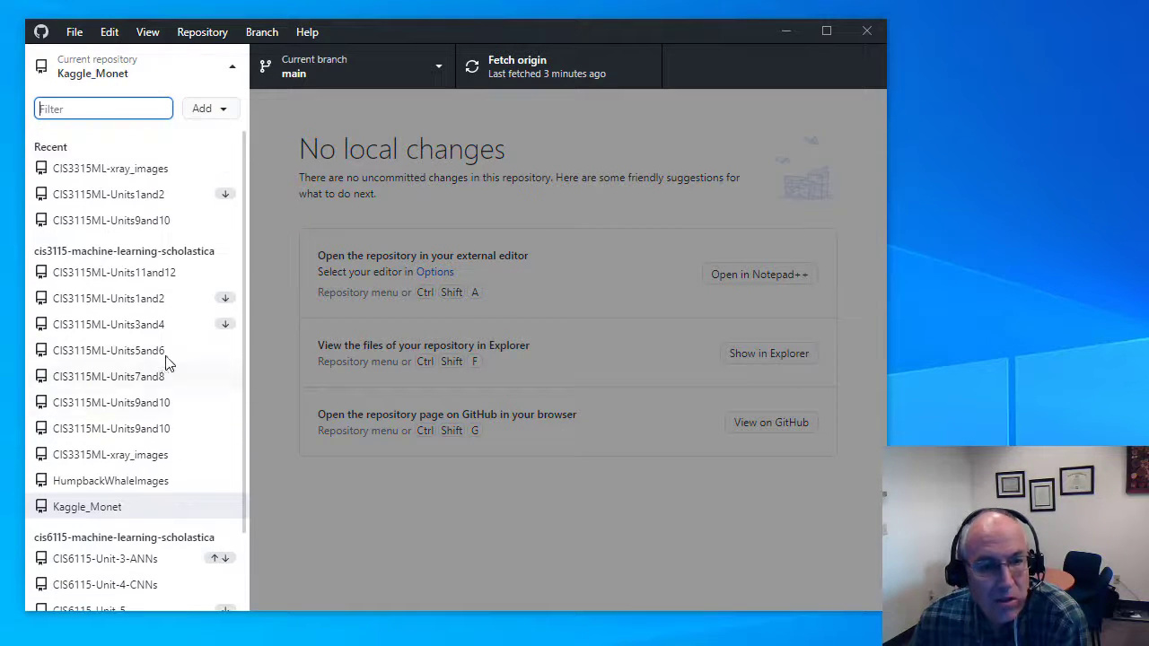
{"action": "left_click", "coordinate": [278, 109]}
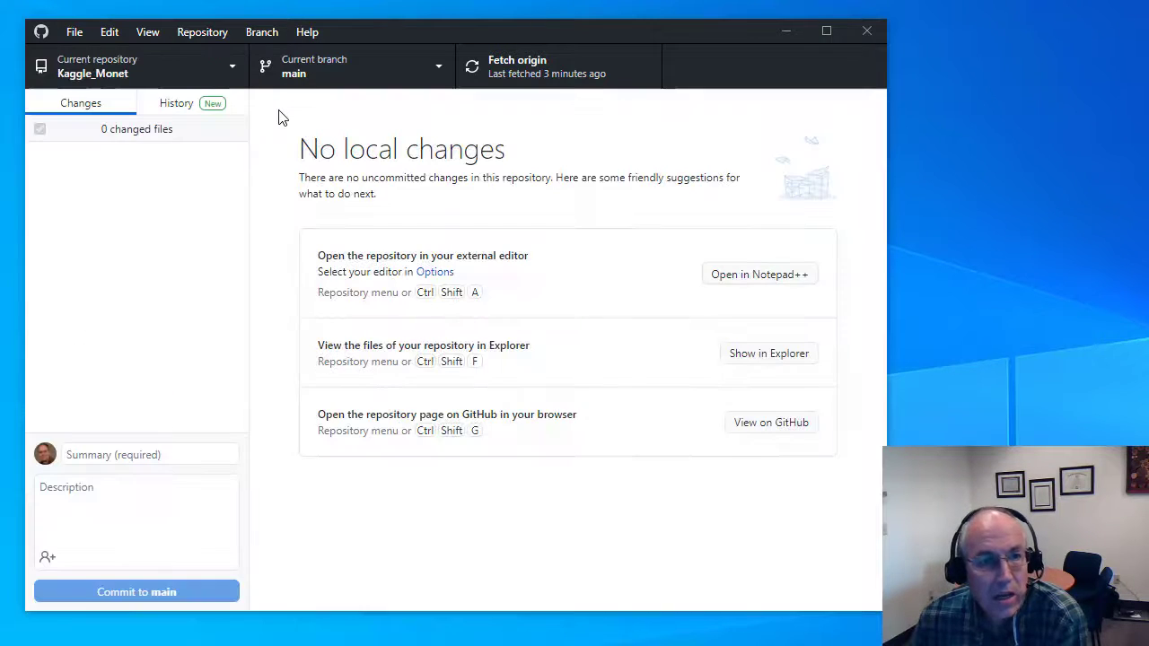
Choose the MarbleDrop 2D folder inside CIS 3230 3D Game Design as the path for adding a local repository.
{"action": "left_click", "coordinate": [75, 33]}
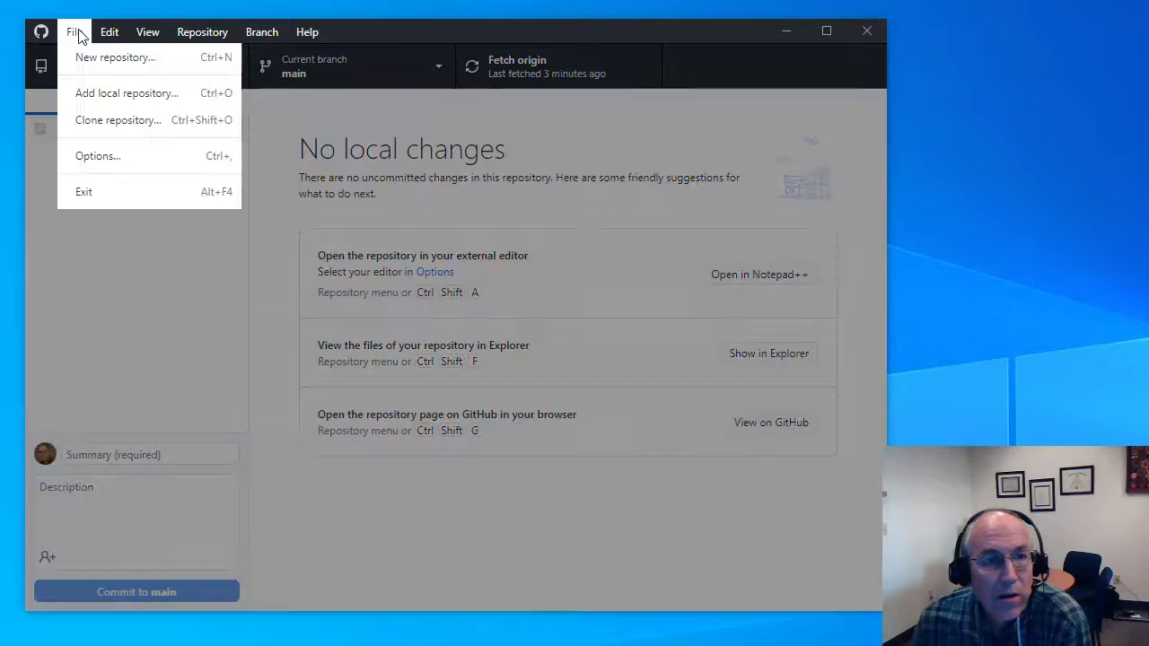
{"action": "left_click", "coordinate": [88, 93]}
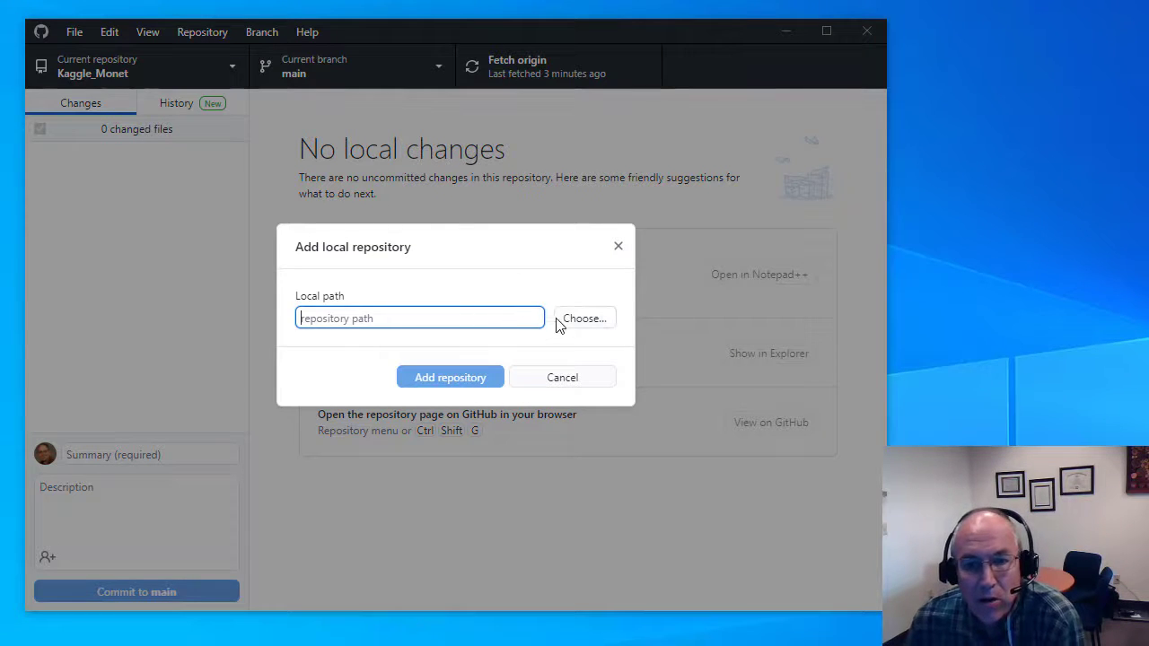
{"action": "left_click", "coordinate": [583, 320]}
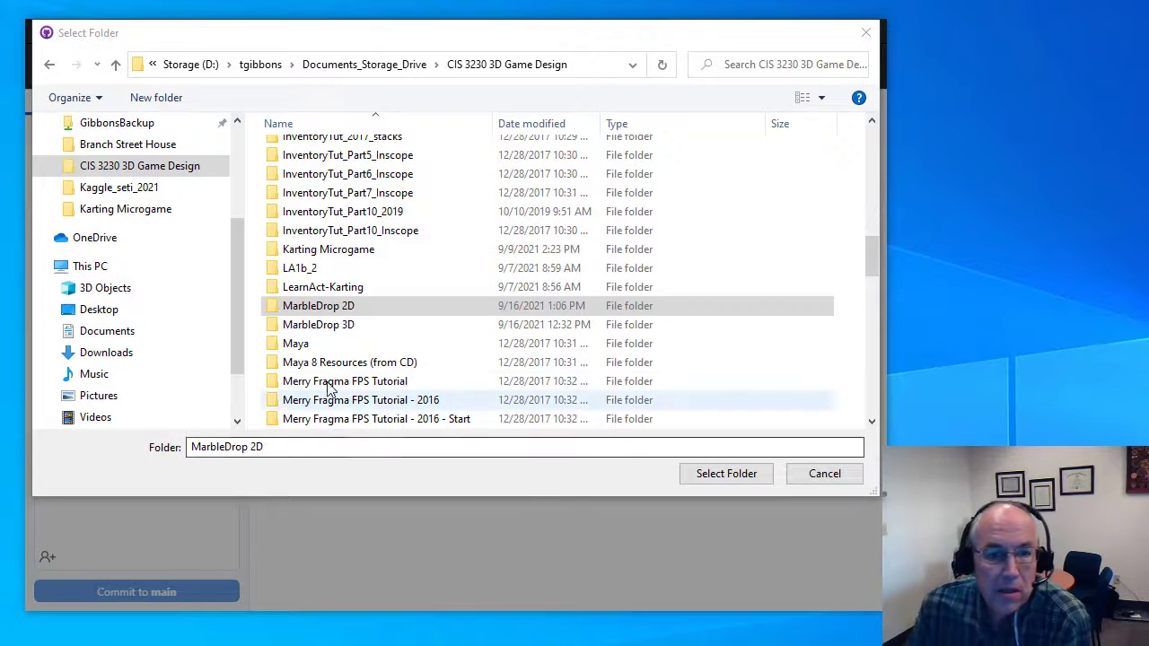
{"action": "left_click", "coordinate": [320, 310]}
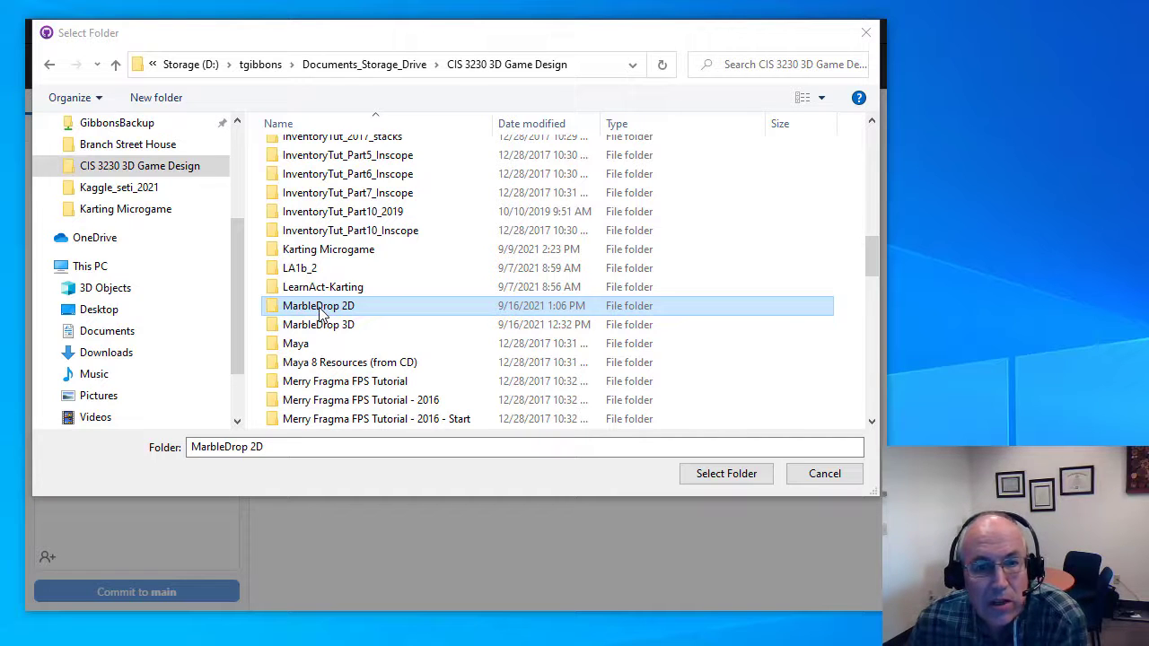
{"action": "left_click", "coordinate": [704, 474]}
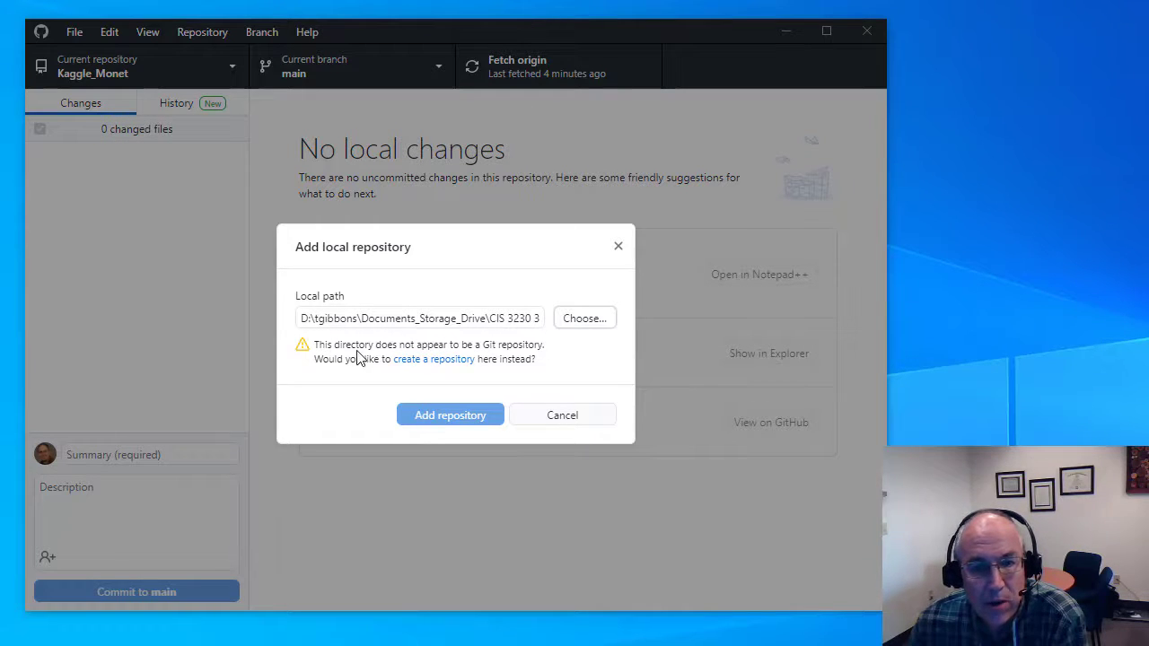
Start a new repository in the chosen folder instead and set its Git ignore template to Unity.
{"action": "left_click", "coordinate": [442, 361]}
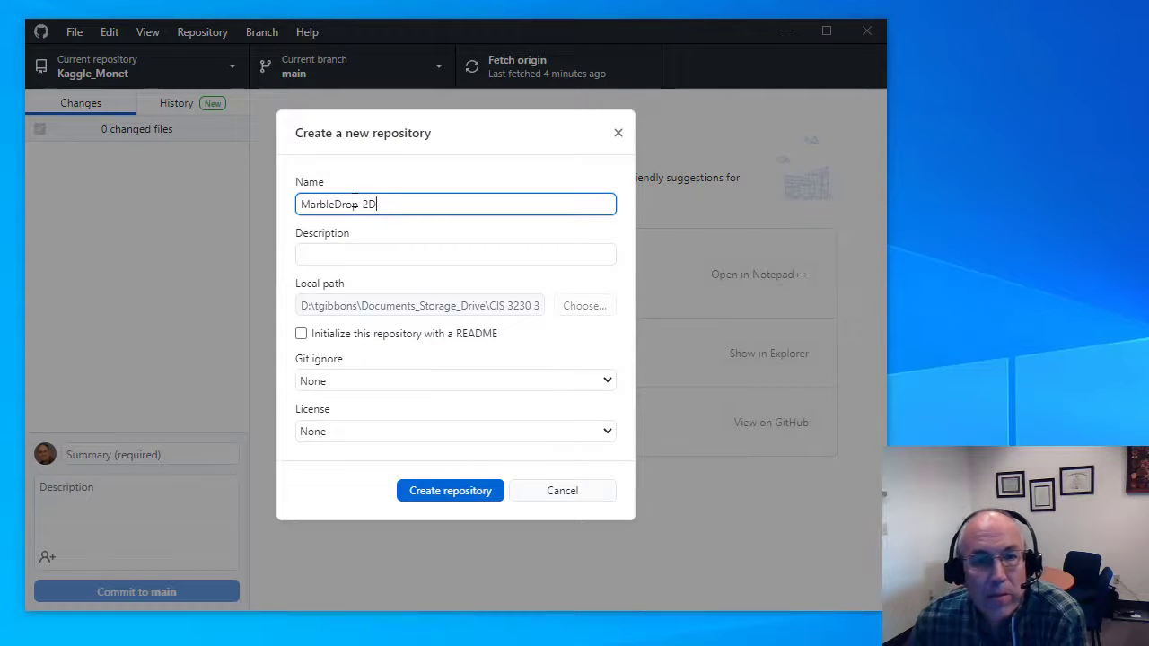
{"action": "left_click", "coordinate": [349, 382]}
{"action": "left_click", "coordinate": [349, 382]}
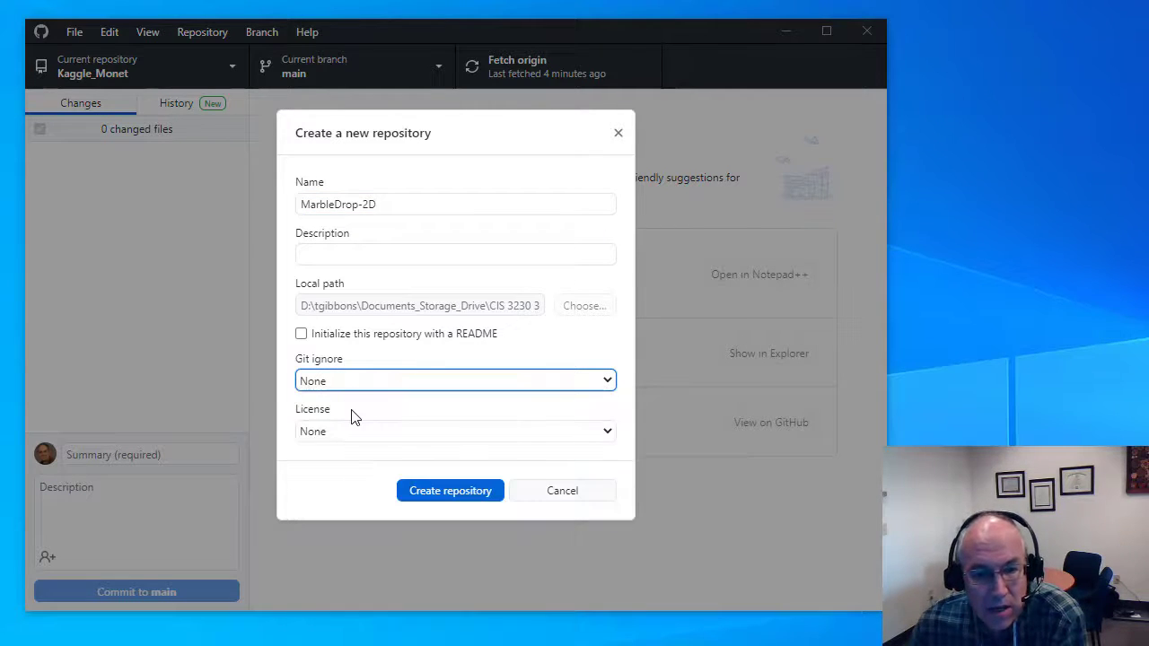
{"action": "left_click", "coordinate": [365, 384]}
{"action": "scroll", "coordinate": [364, 575], "scroll_direction": "down", "scroll_amount": 15}
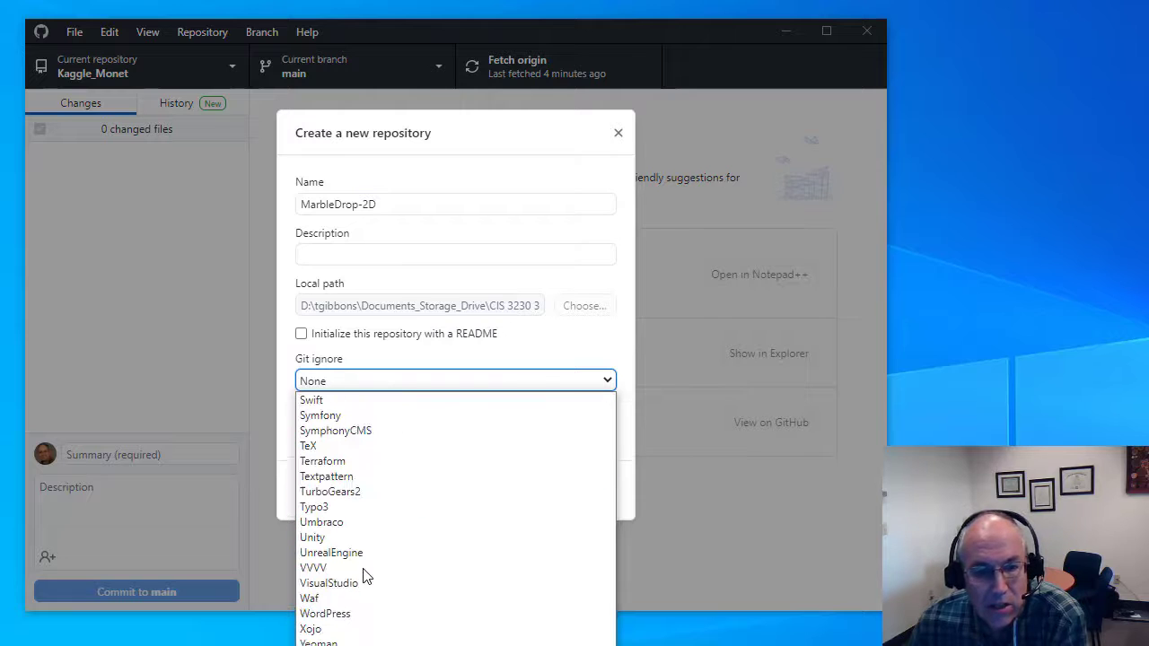
{"action": "left_click", "coordinate": [314, 538]}
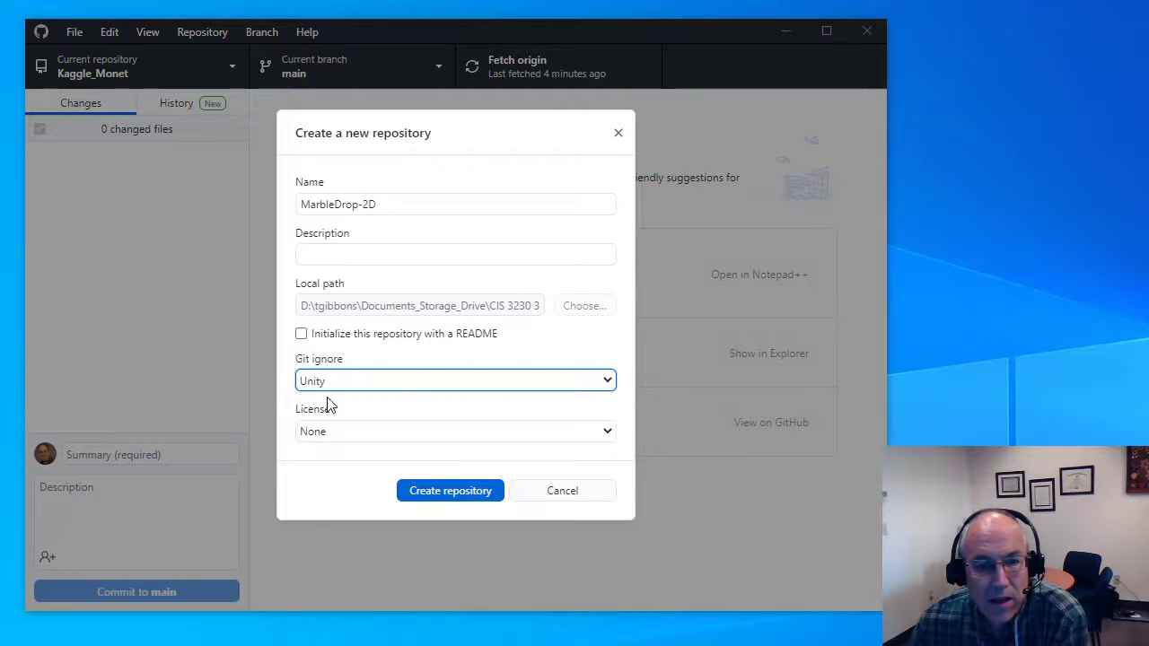
Create the repository with the GNU AGPLv3 license and initialize Git LFS for it.
{"action": "left_click", "coordinate": [329, 432]}
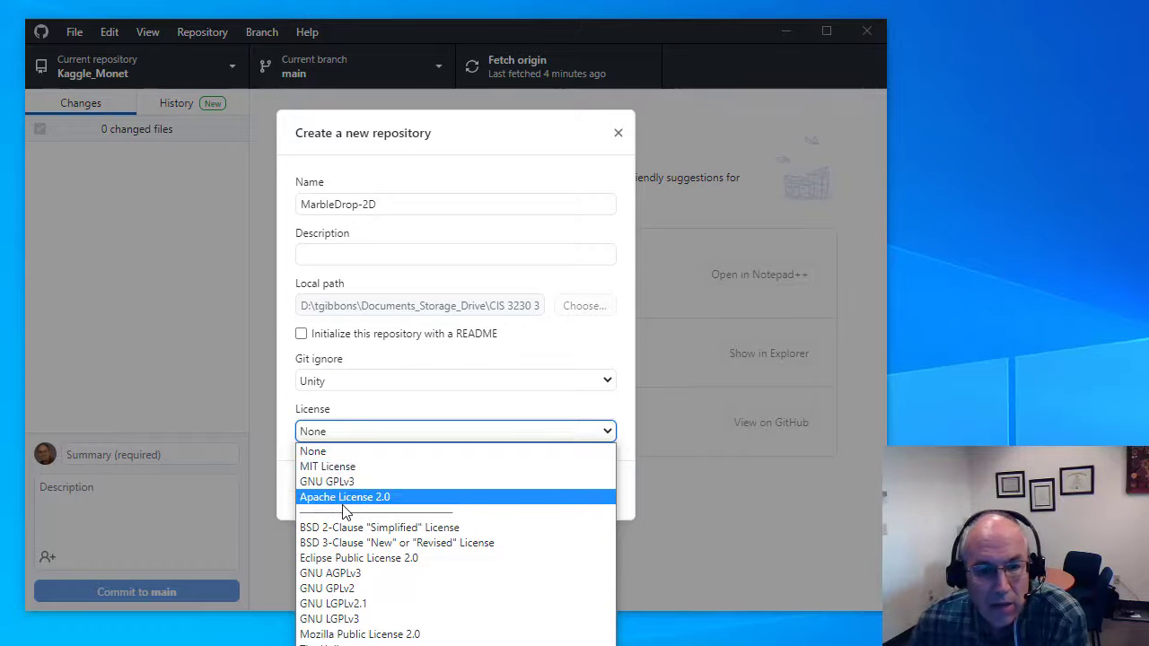
{"action": "left_click", "coordinate": [361, 575]}
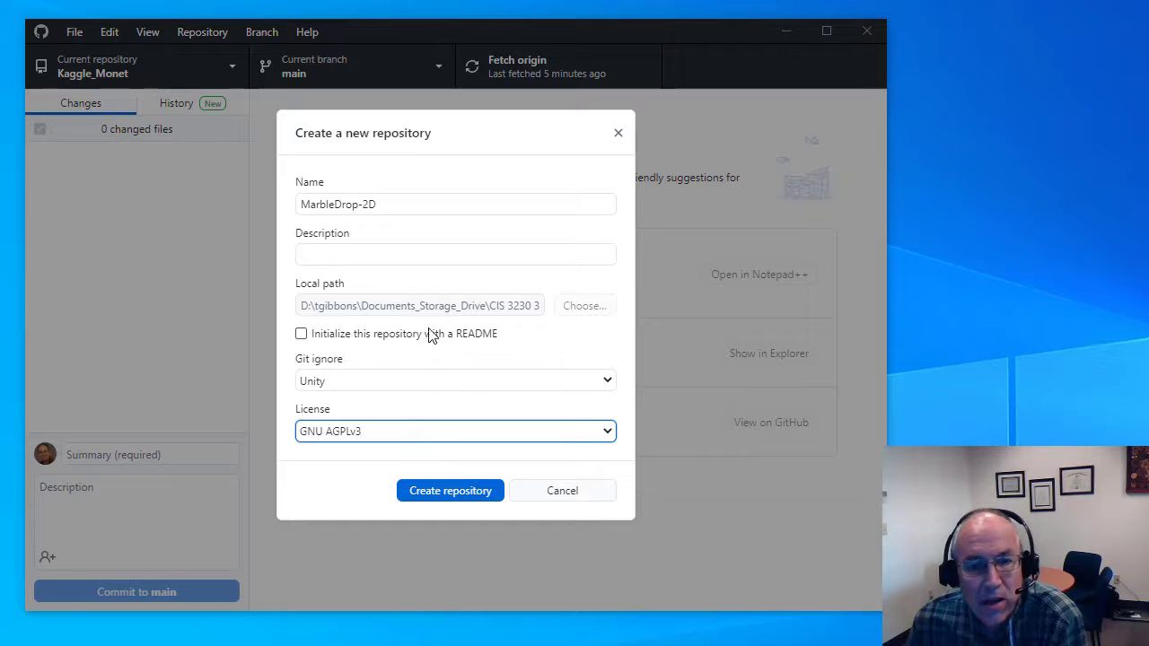
{"action": "left_click", "coordinate": [453, 489]}
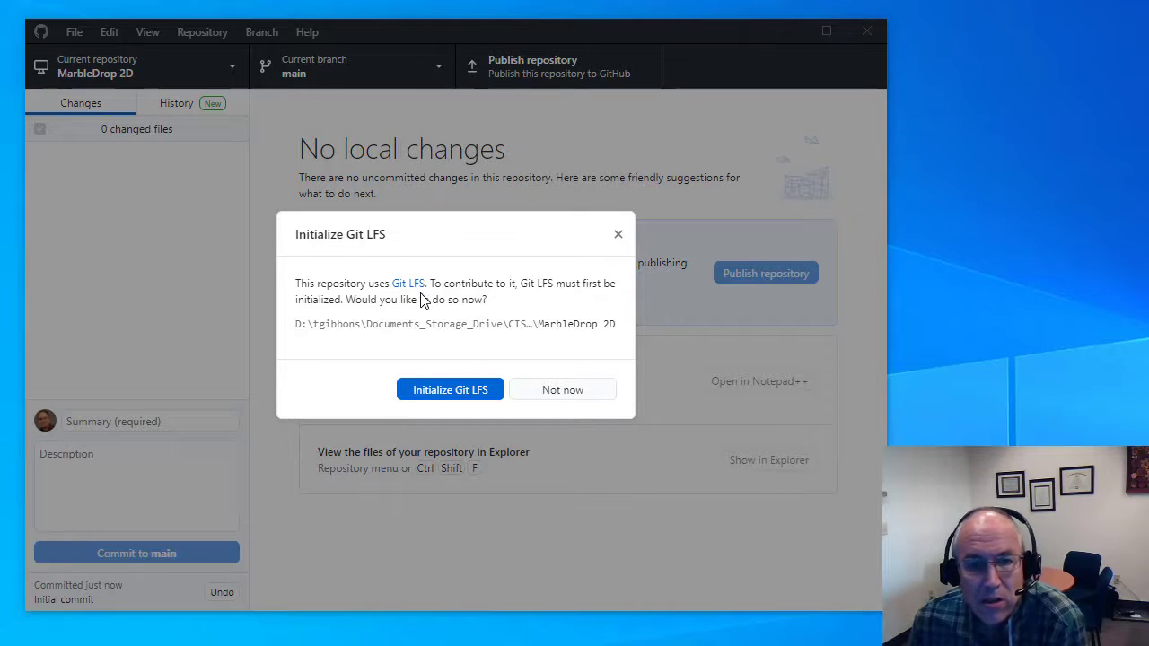
{"action": "left_click", "coordinate": [430, 396]}
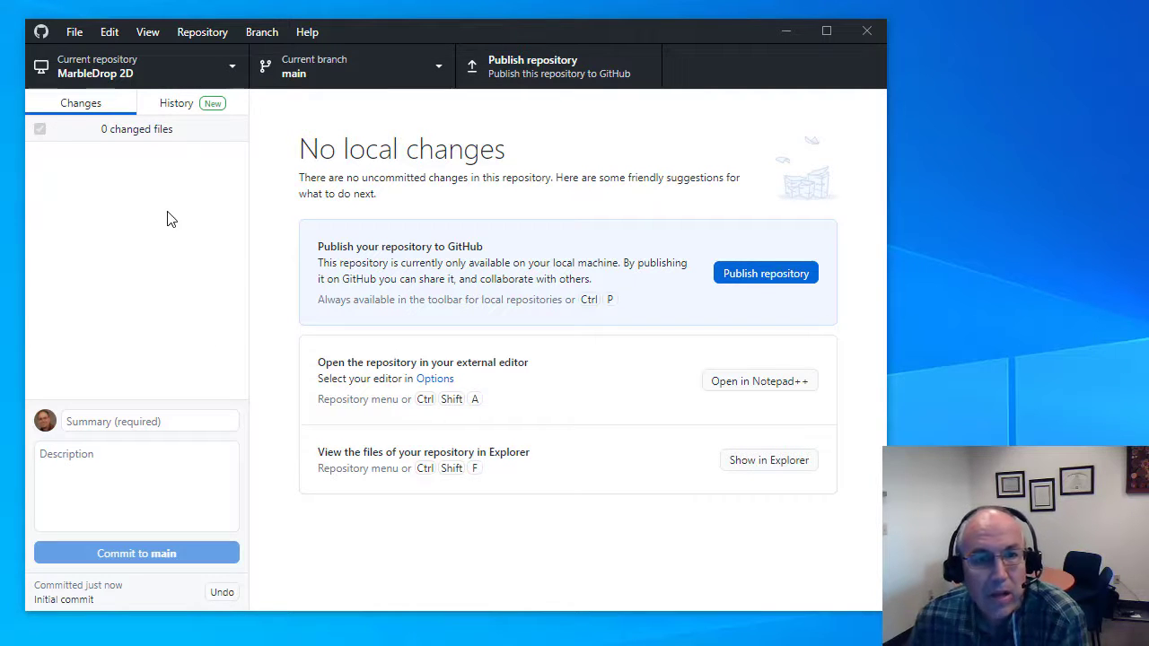
Enter "Initial game files" as the commit summary, leaving the commit description empty.
{"action": "left_click", "coordinate": [123, 466]}
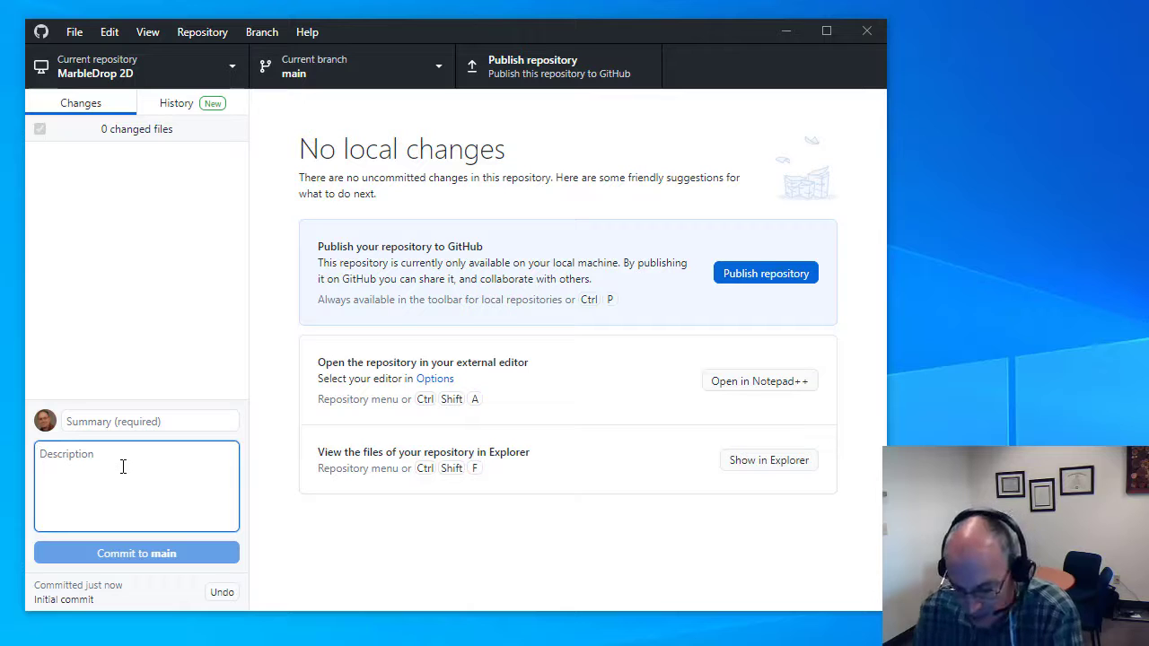
{"action": "type", "text": "Init"}
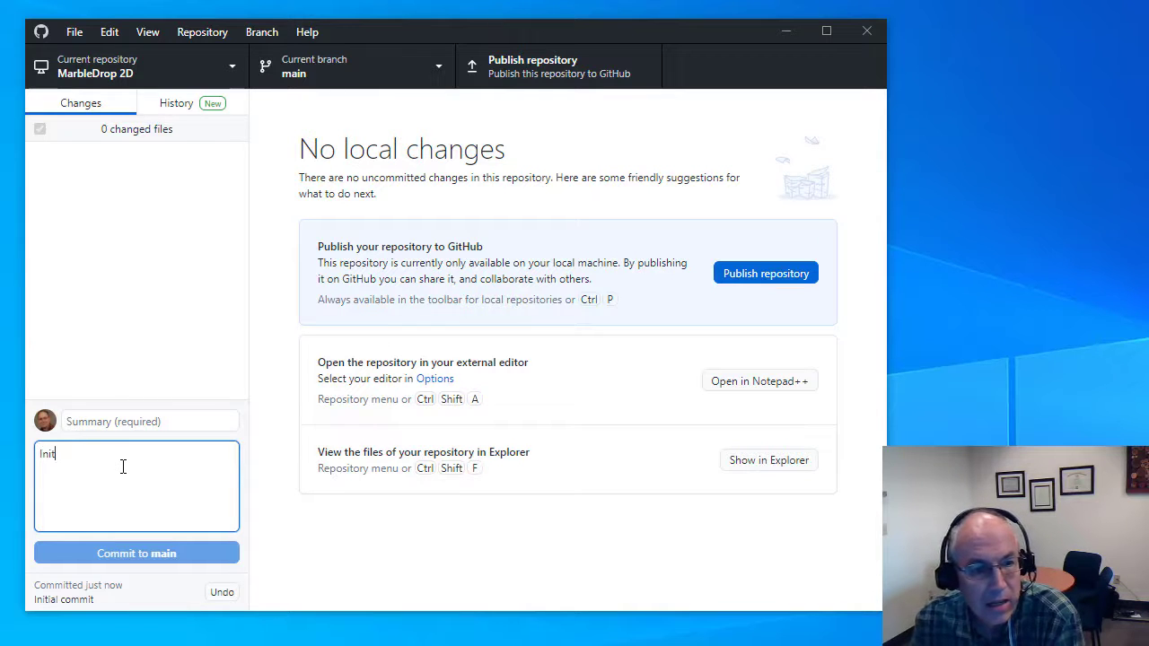
{"action": "type", "text": "ial game "}
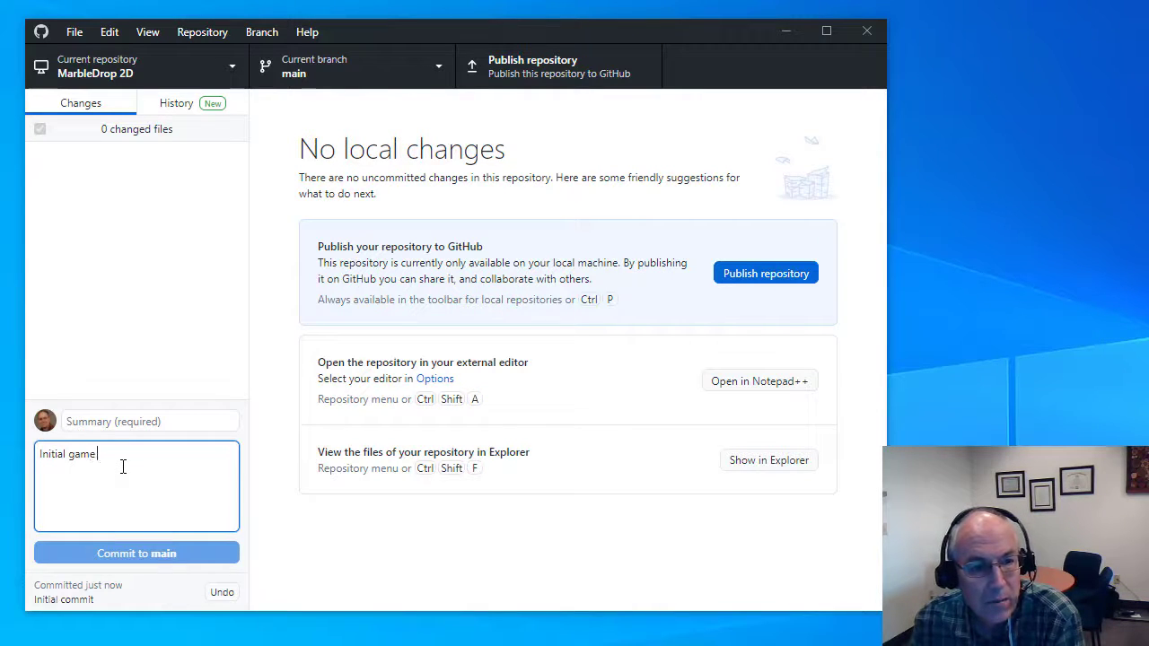
{"action": "type", "text": "files"}
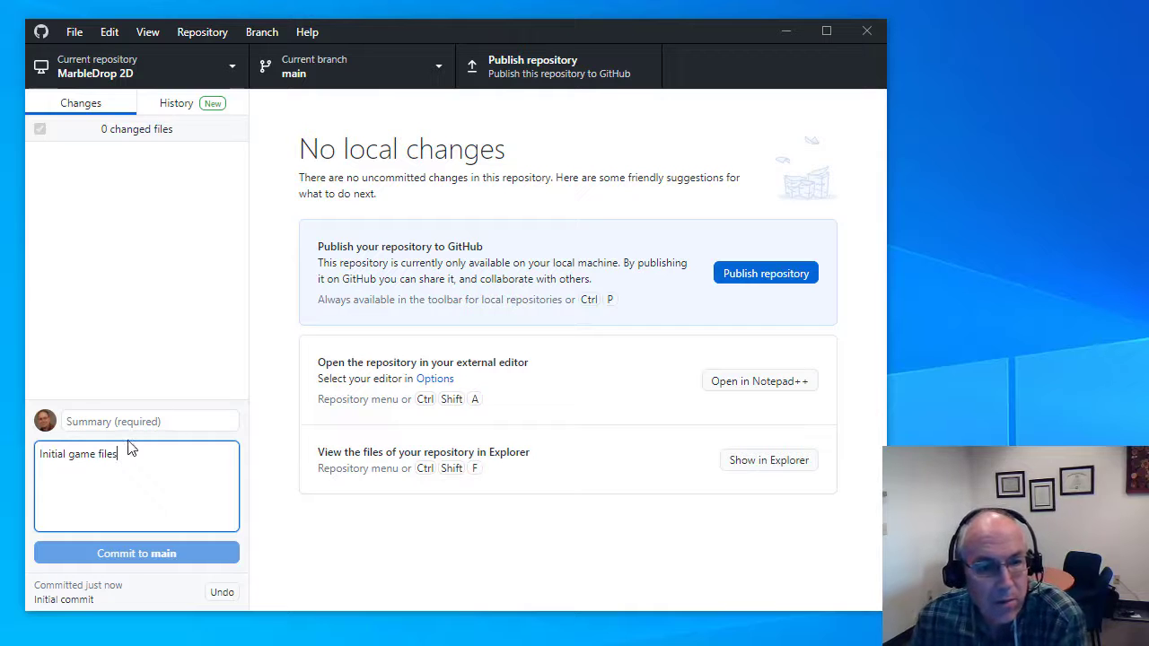
{"action": "left_click_drag", "start_coordinate": [130, 454], "coordinate": [39, 456]}
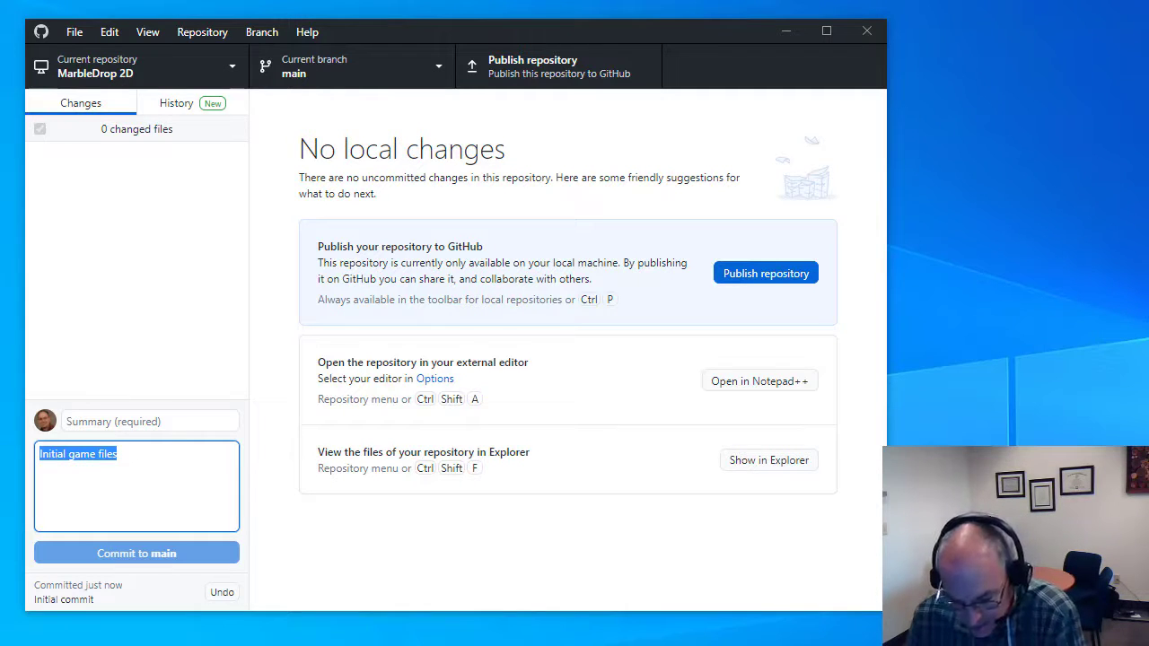
{"action": "key", "text": "ctrl+x"}
{"action": "left_click", "coordinate": [107, 424]}
{"action": "key", "text": "ctrl+v"}
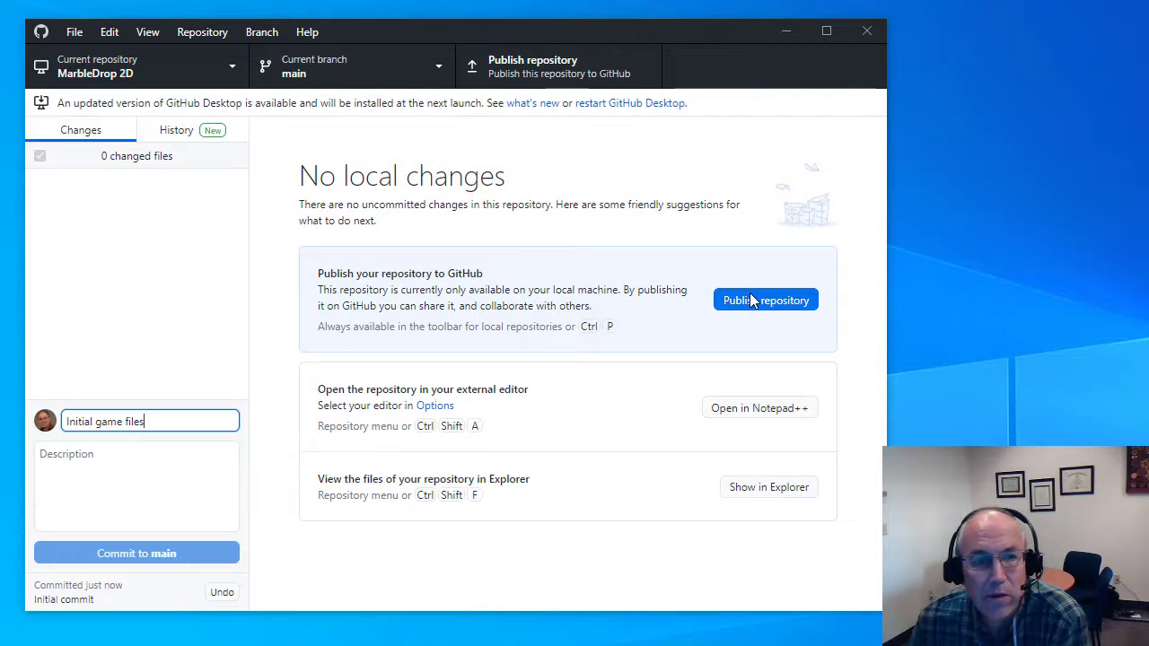
Publish the repository to GitHub.com as "CIS 3230 MarbleDrop 2D", keeping the code private and the organization set to None.
{"action": "left_click", "coordinate": [753, 301]}
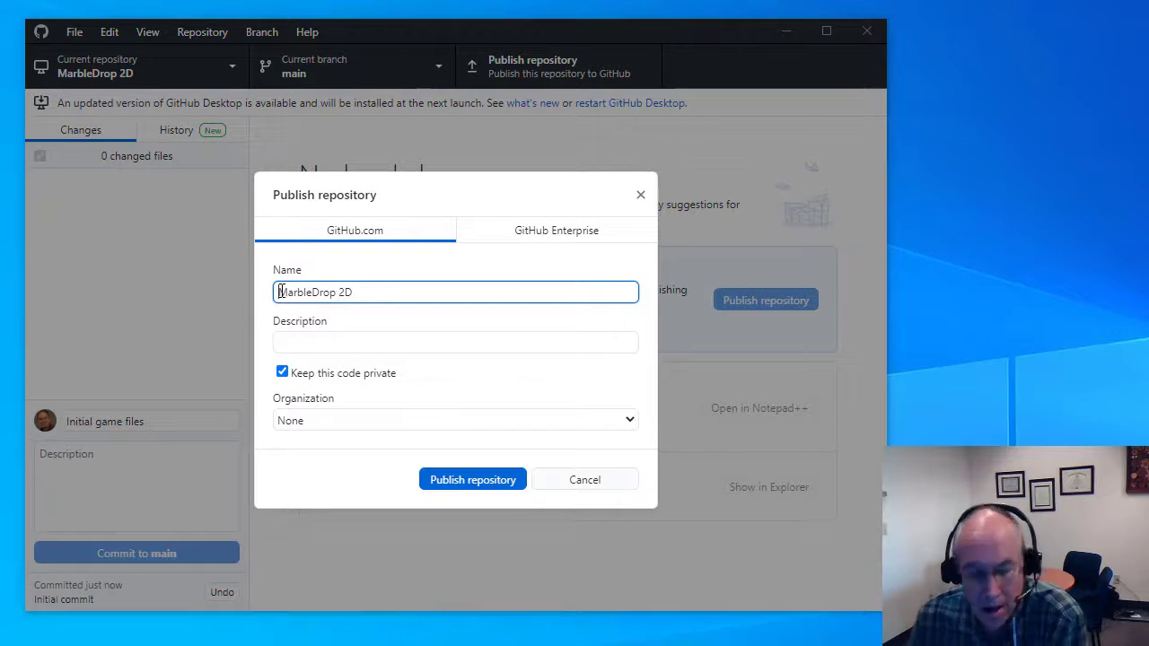
{"action": "type", "text": "CIS "}
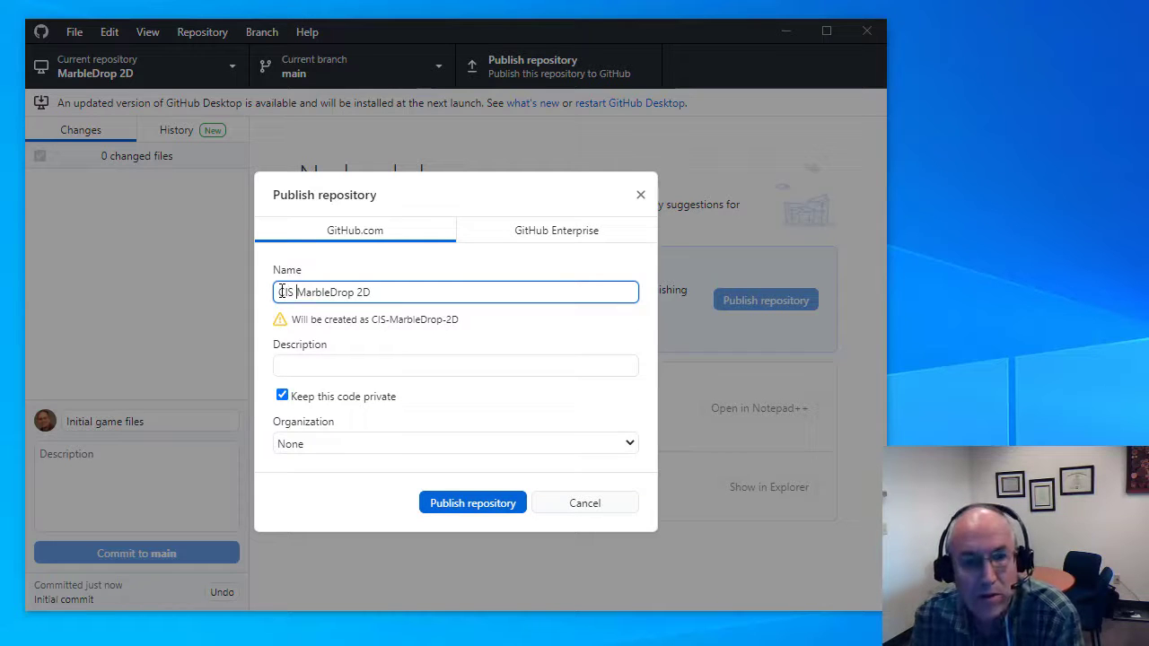
{"action": "type", "text": "3230"}
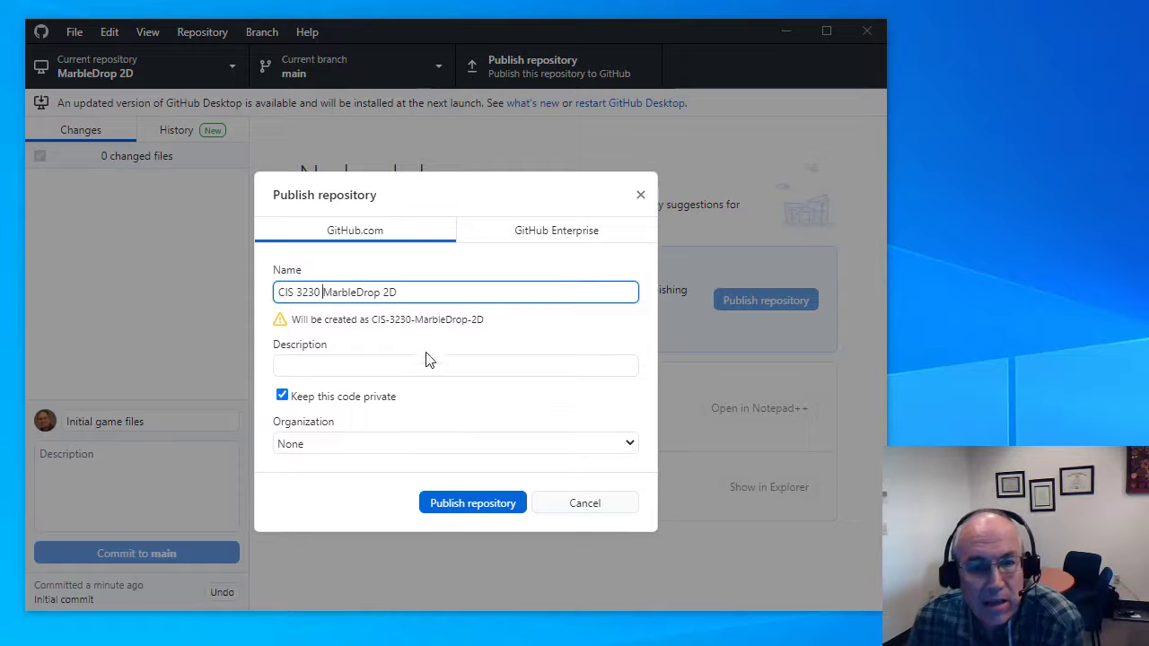
{"action": "left_click", "coordinate": [338, 449]}
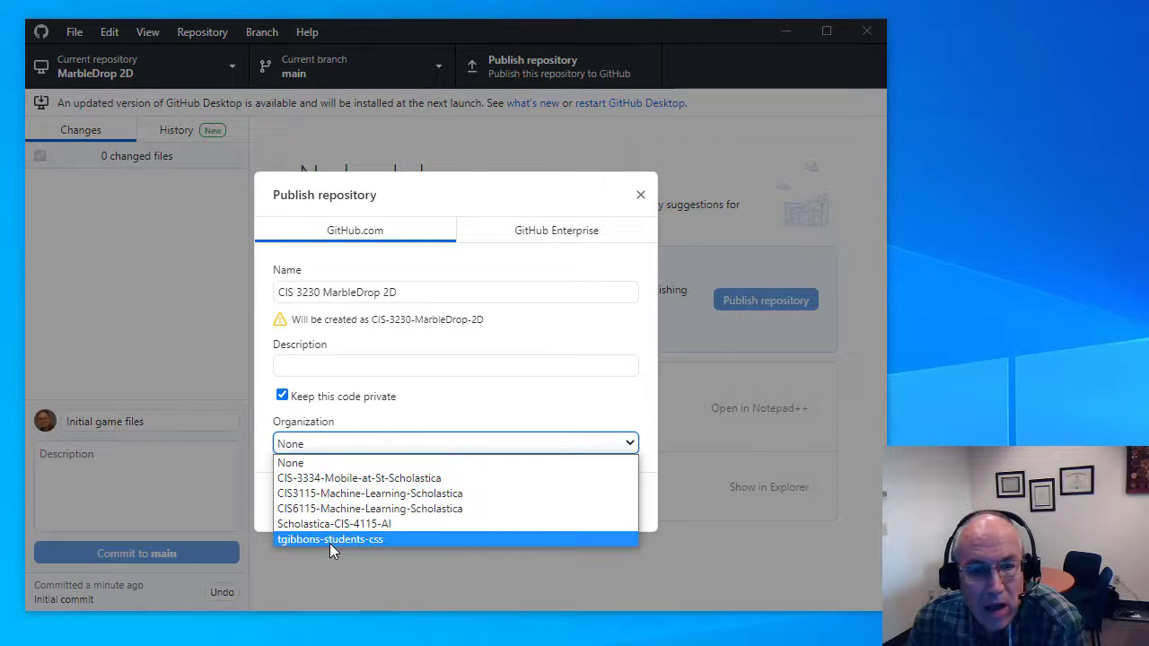
{"action": "left_click", "coordinate": [401, 424]}
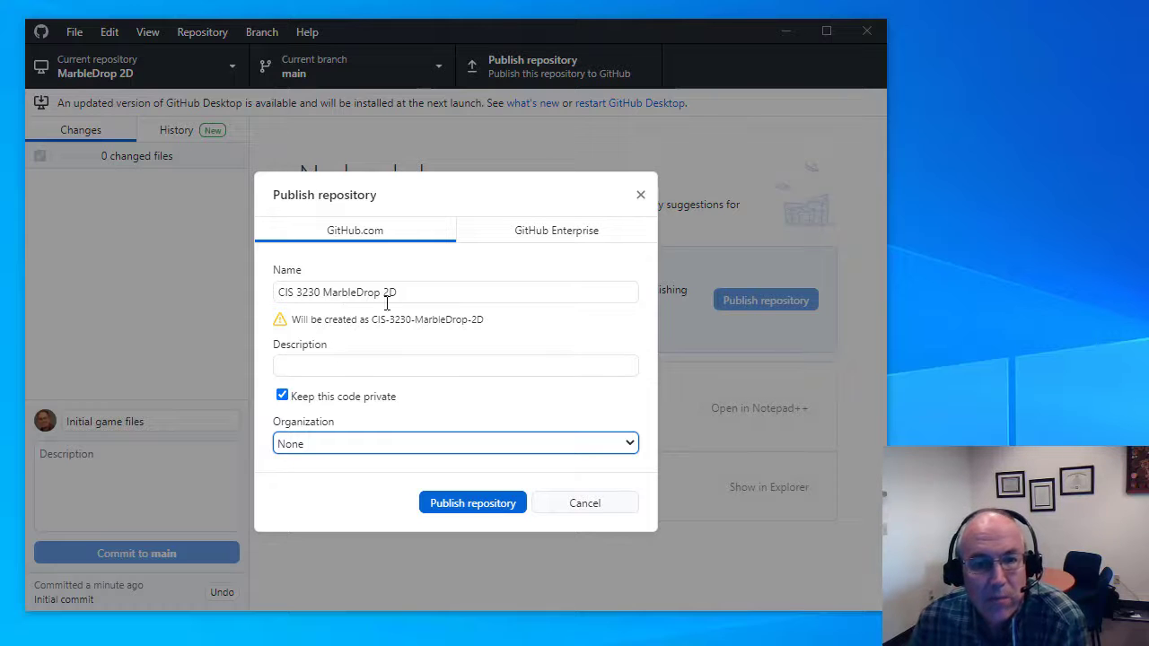
{"action": "left_click", "coordinate": [467, 505]}
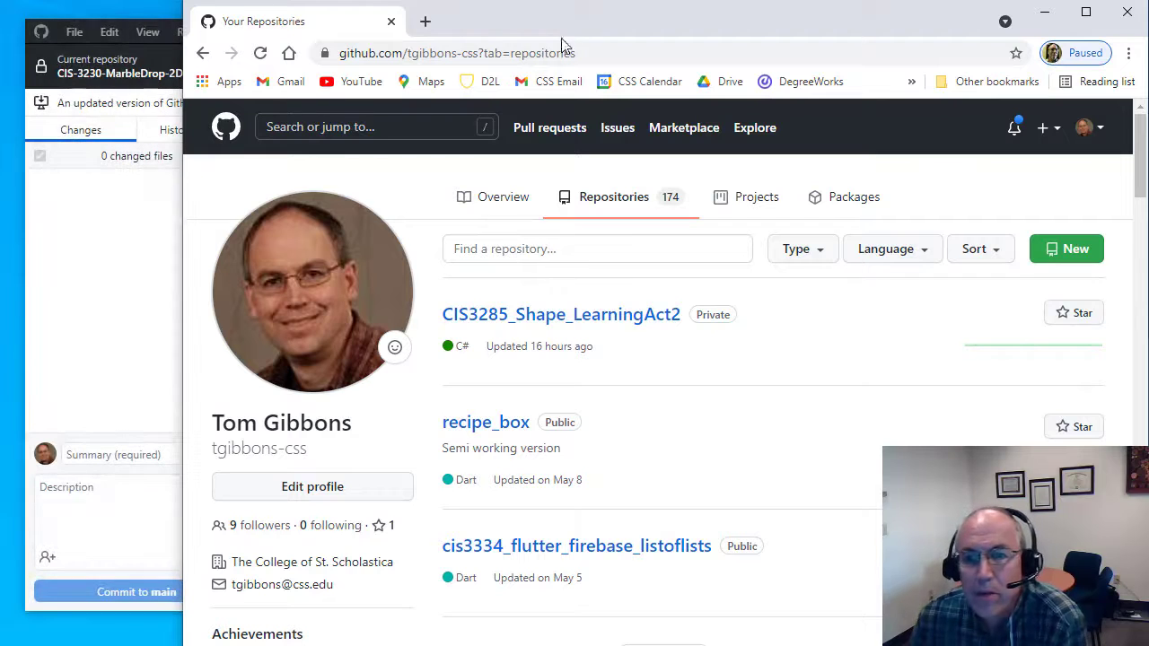
Refresh the GitHub page in the browser and reopen the account's own repositories list.
{"action": "left_click", "coordinate": [259, 54]}
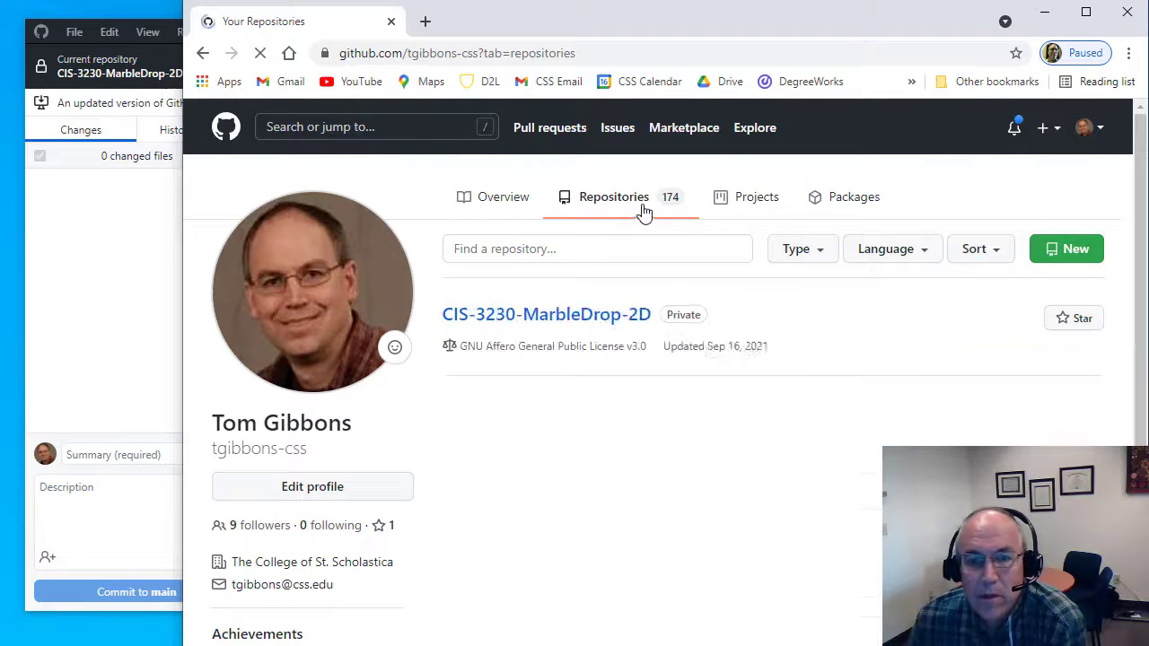
{"action": "left_click", "coordinate": [1097, 130]}
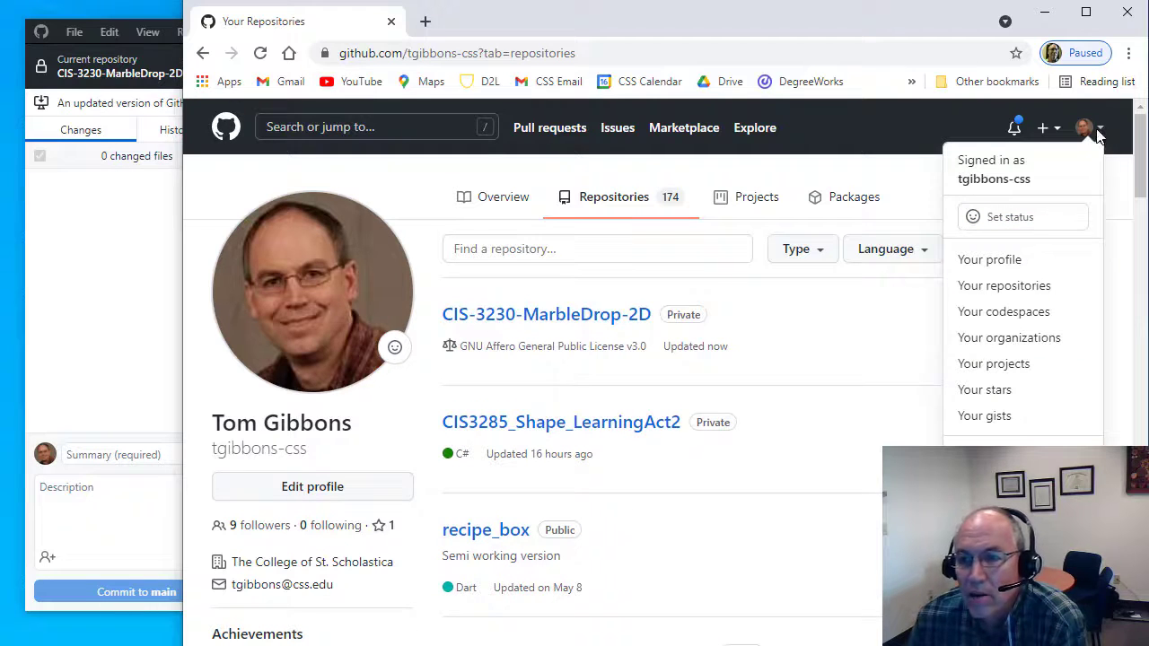
{"action": "left_click", "coordinate": [1012, 289]}
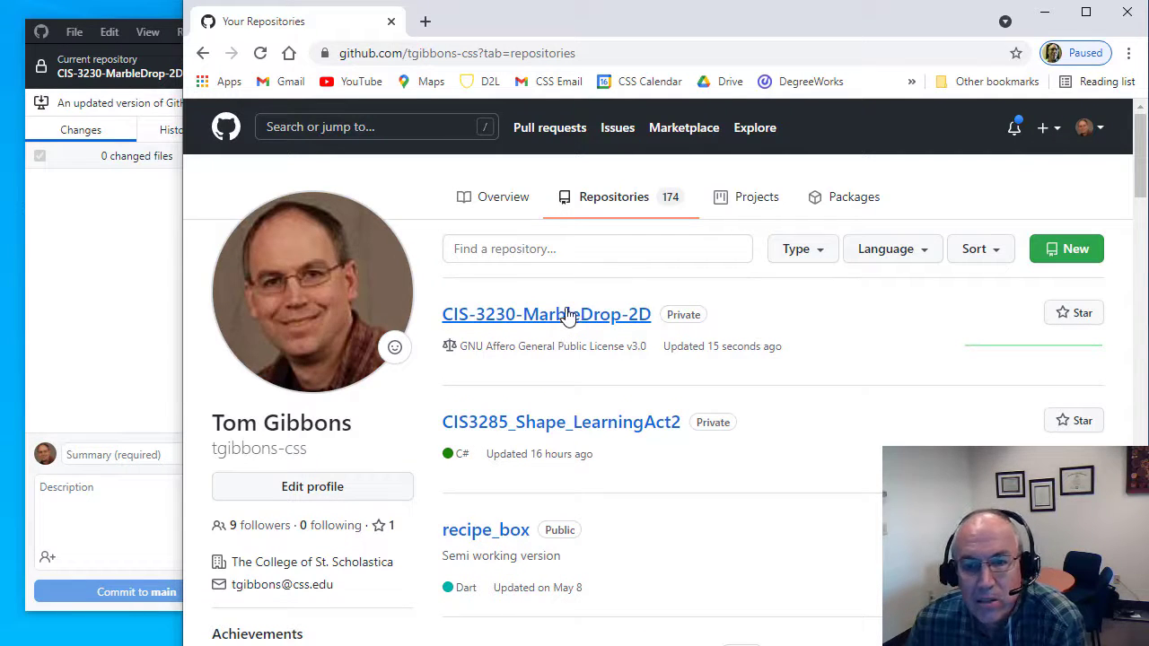
Open the CIS-3230-MarbleDrop-2D repository and examine its files, including the contents of the Assets folder.
{"action": "left_click", "coordinate": [569, 319]}
{"action": "scroll", "coordinate": [526, 436], "scroll_direction": "down", "scroll_amount": 2}
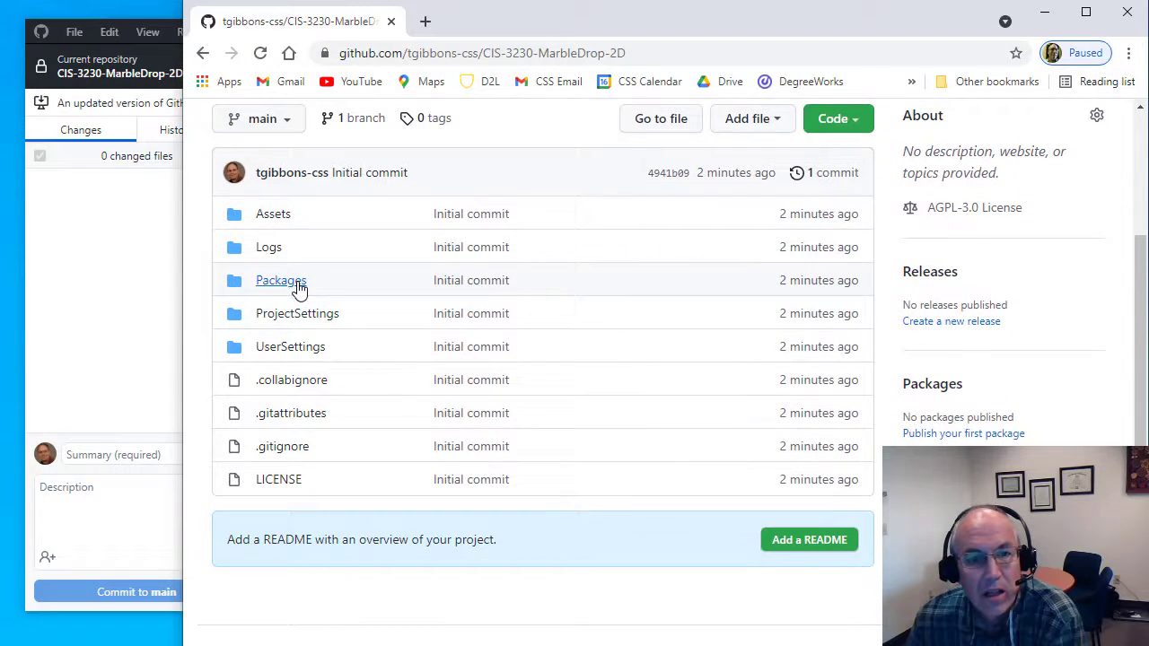
{"action": "left_click", "coordinate": [273, 215]}
{"action": "scroll", "coordinate": [371, 493], "scroll_direction": "down", "scroll_amount": 2}
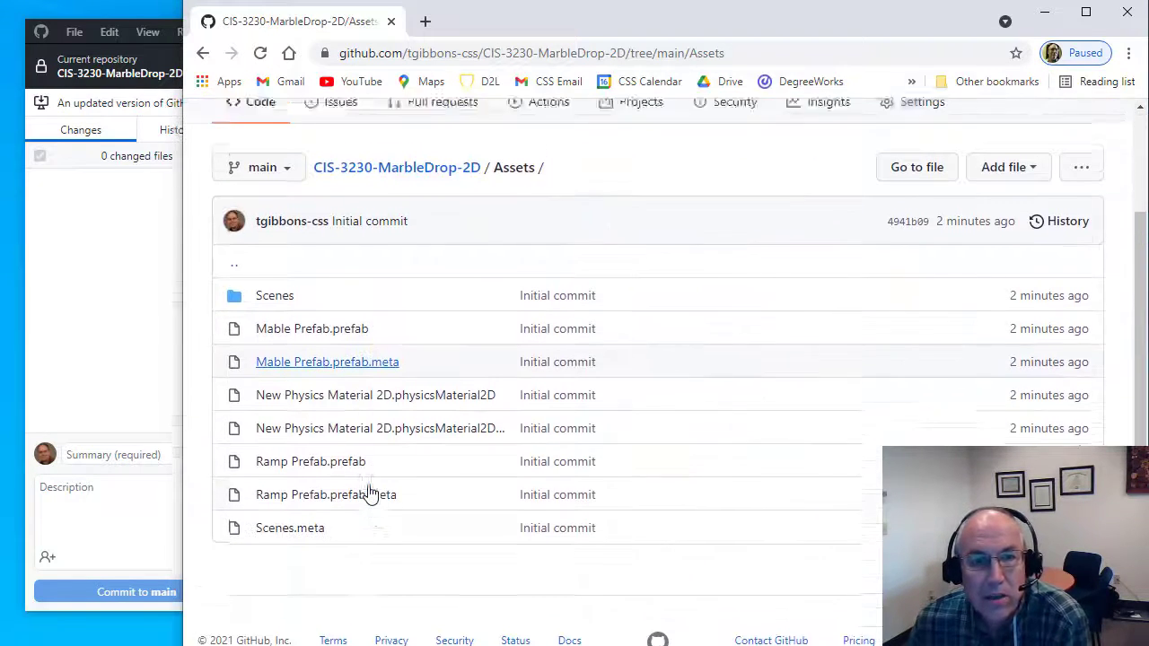
Switch to GitHub Desktop, review the changed project files and commit them all to main with the summary "Changed color".
{"action": "scroll", "coordinate": [332, 440], "scroll_direction": "up", "scroll_amount": 2}
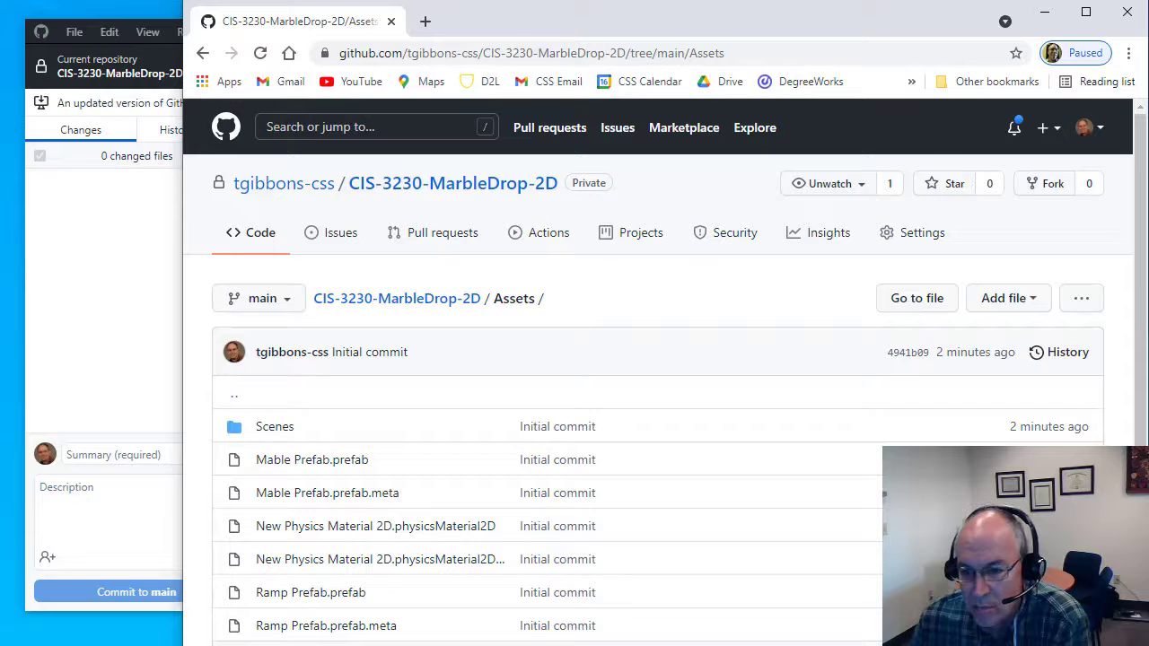
{"action": "left_click", "coordinate": [171, 340]}
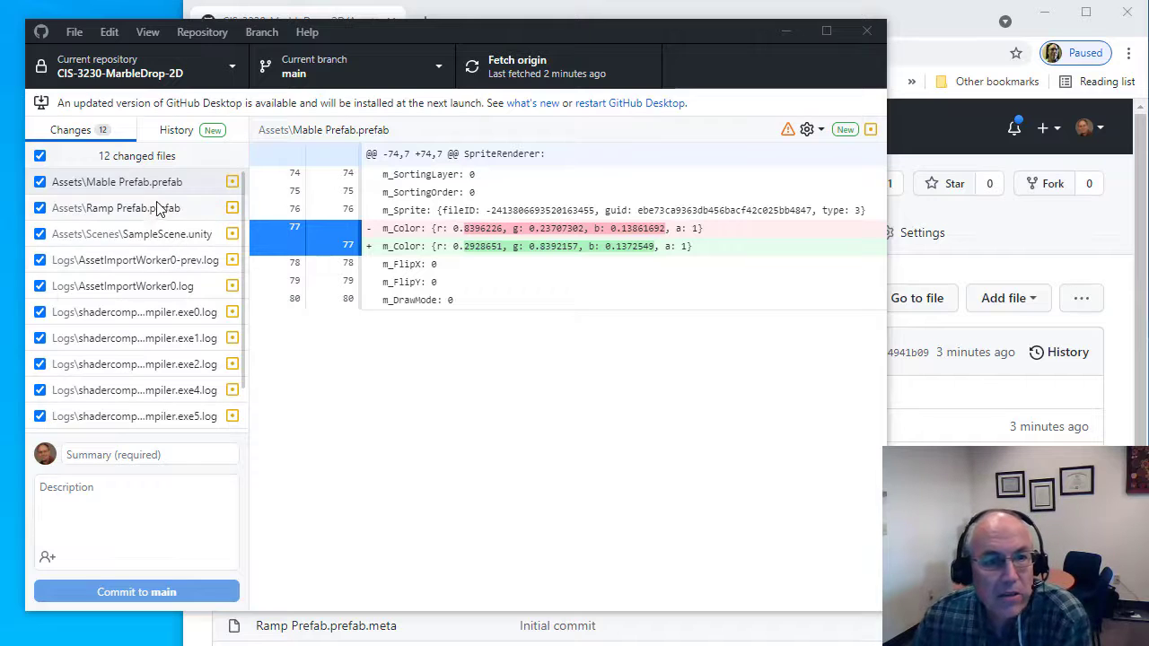
{"action": "scroll", "coordinate": [151, 224], "scroll_direction": "down", "scroll_amount": 1}
{"action": "scroll", "coordinate": [144, 381], "scroll_direction": "up", "scroll_amount": 1}
{"action": "scroll", "coordinate": [144, 382], "scroll_direction": "up", "scroll_amount": 1}
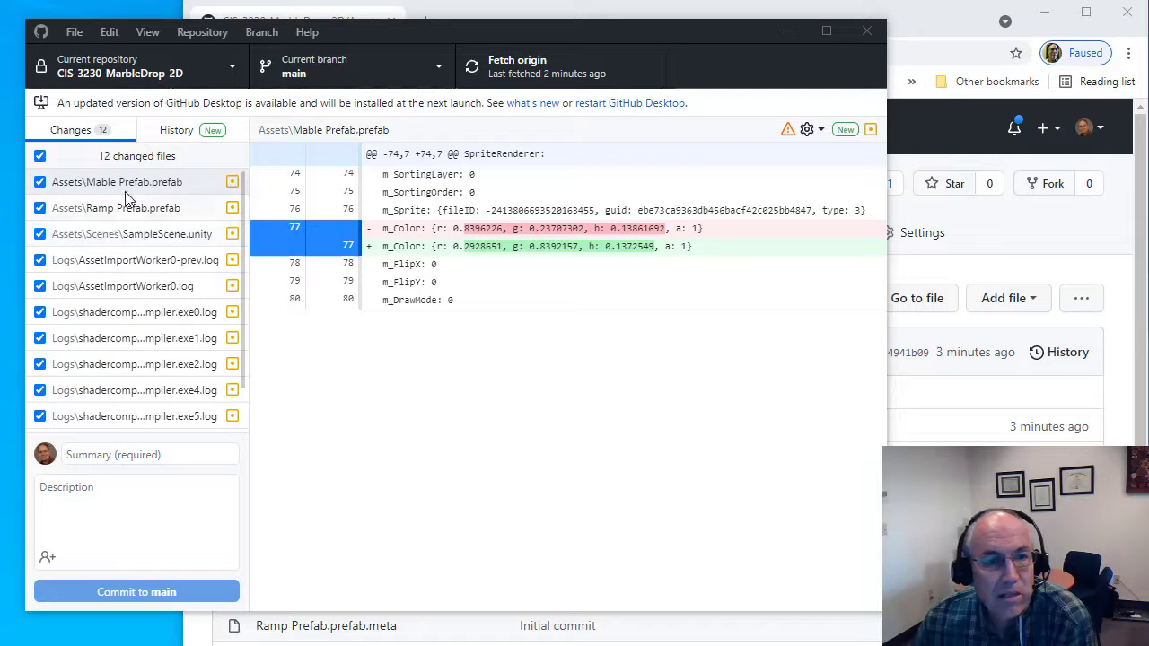
{"action": "left_click", "coordinate": [112, 457]}
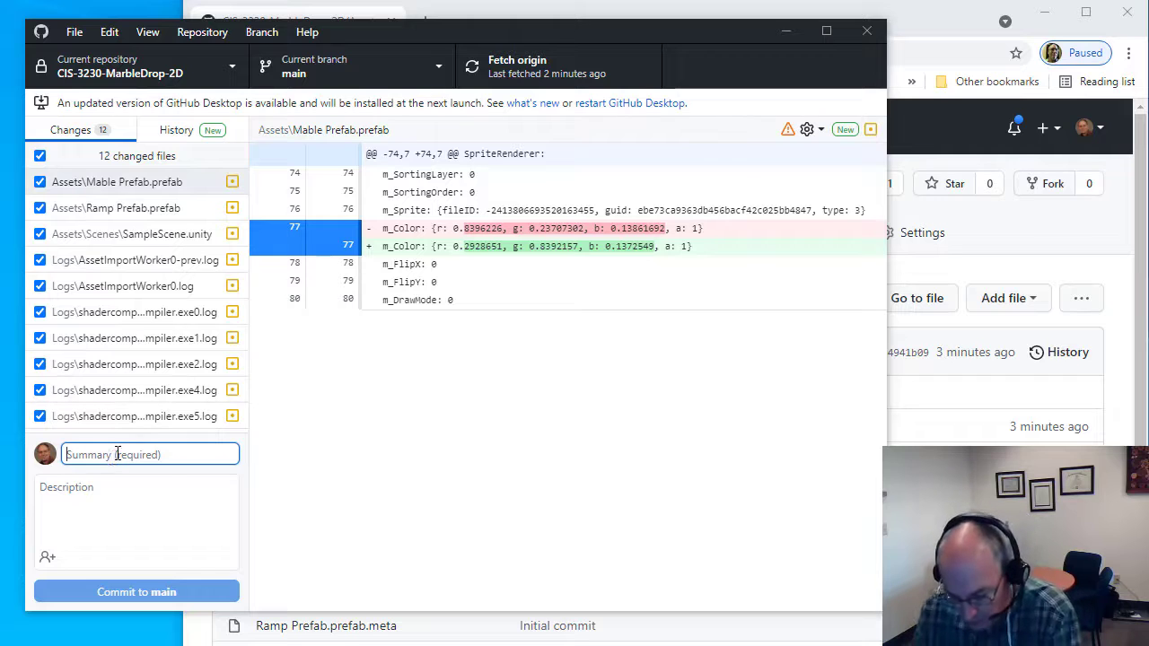
{"action": "type", "text": "Changed color"}
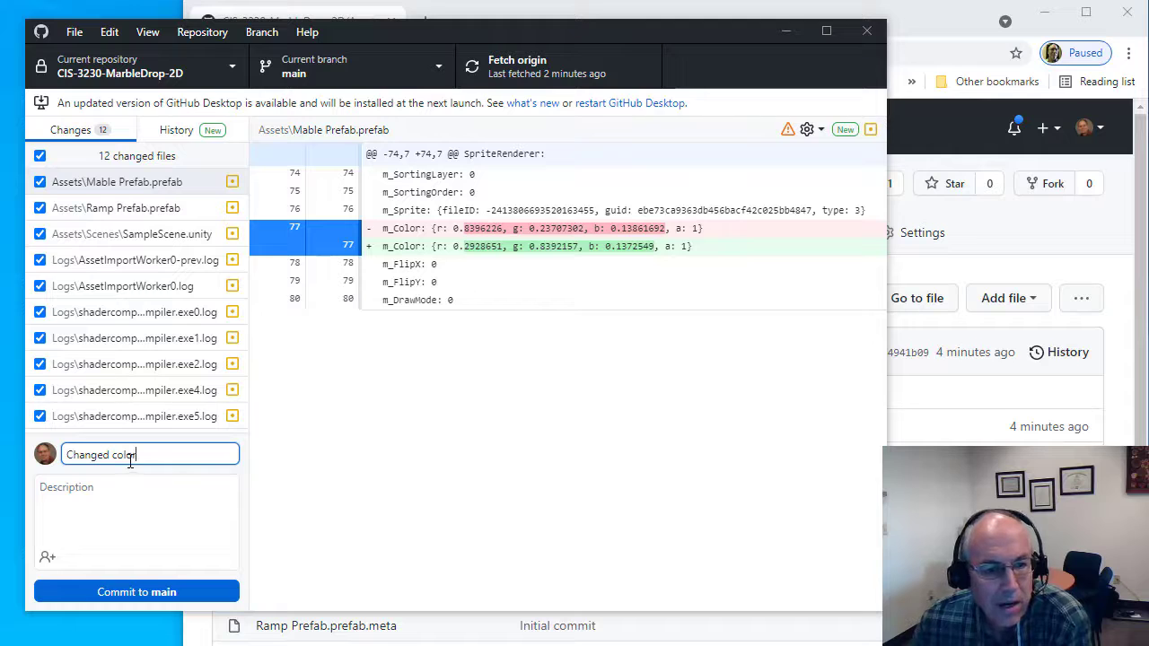
{"action": "left_click", "coordinate": [121, 596]}
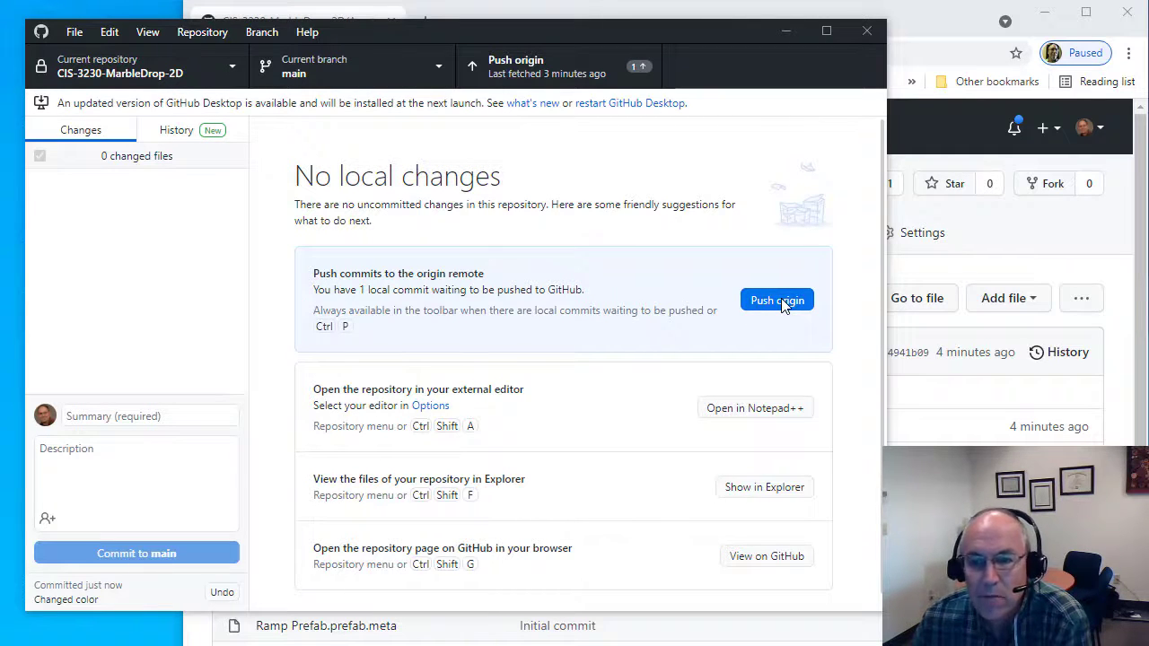
Check the Assets folder on GitHub in the browser, and push the local commit from GitHub Desktop to origin.
{"action": "left_click", "coordinate": [995, 245]}
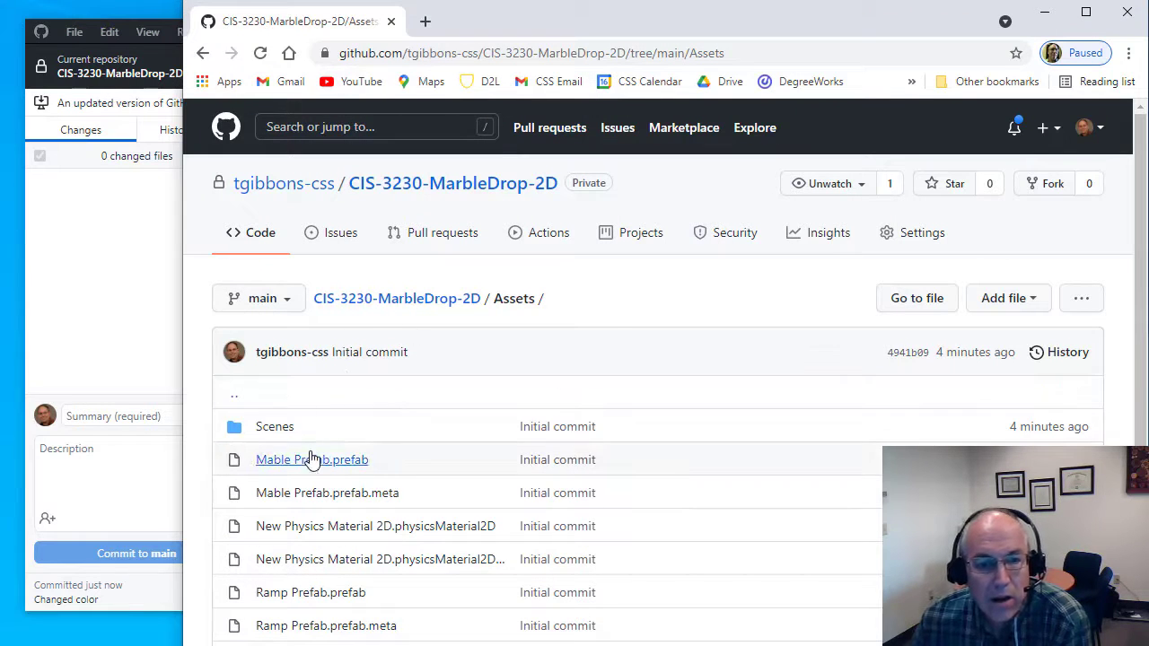
{"action": "left_click", "coordinate": [146, 303]}
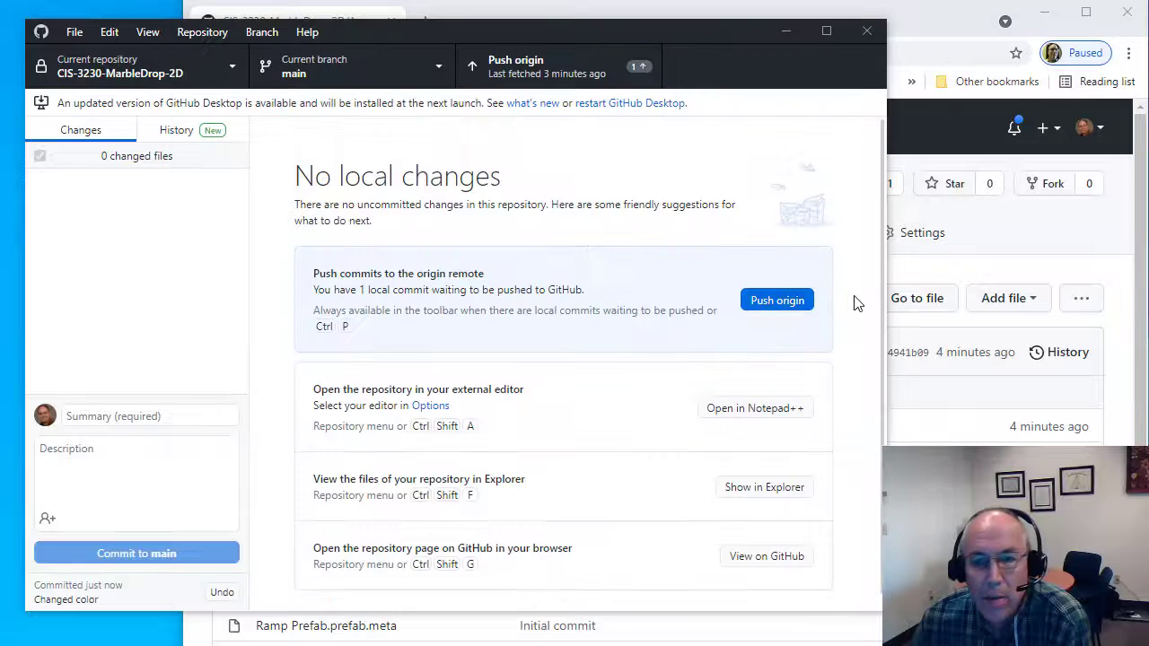
{"action": "left_click", "coordinate": [767, 301]}
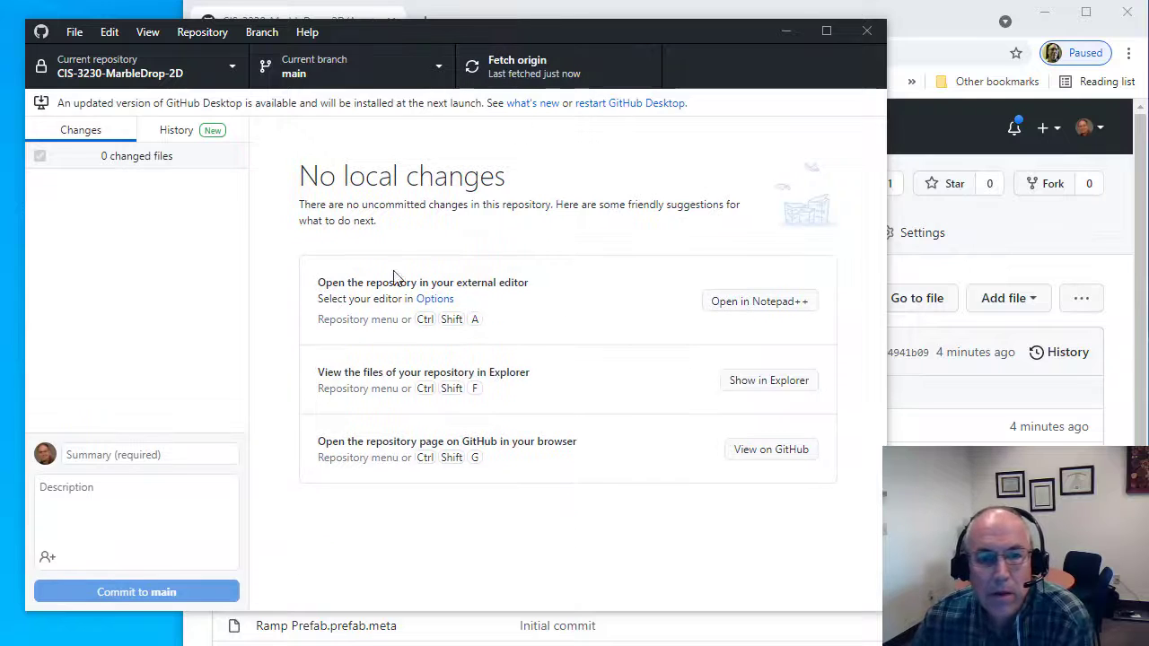
Reload the Assets folder page in the browser and open the commit history from the repository's main page.
{"action": "left_click", "coordinate": [1026, 220]}
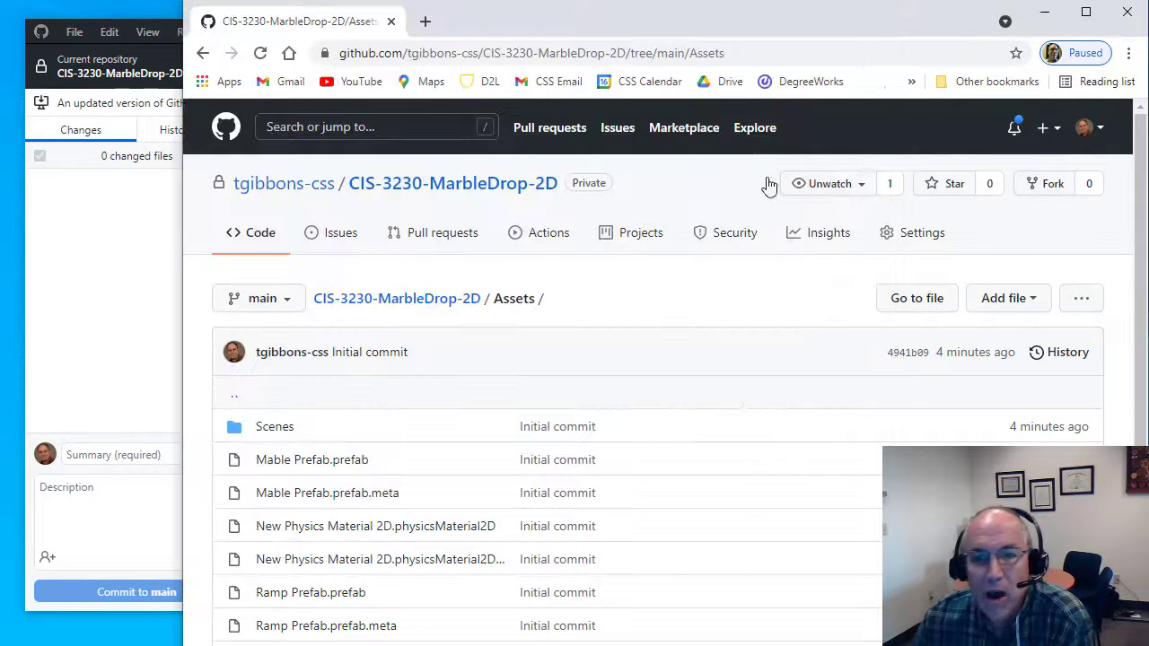
{"action": "left_click", "coordinate": [260, 54]}
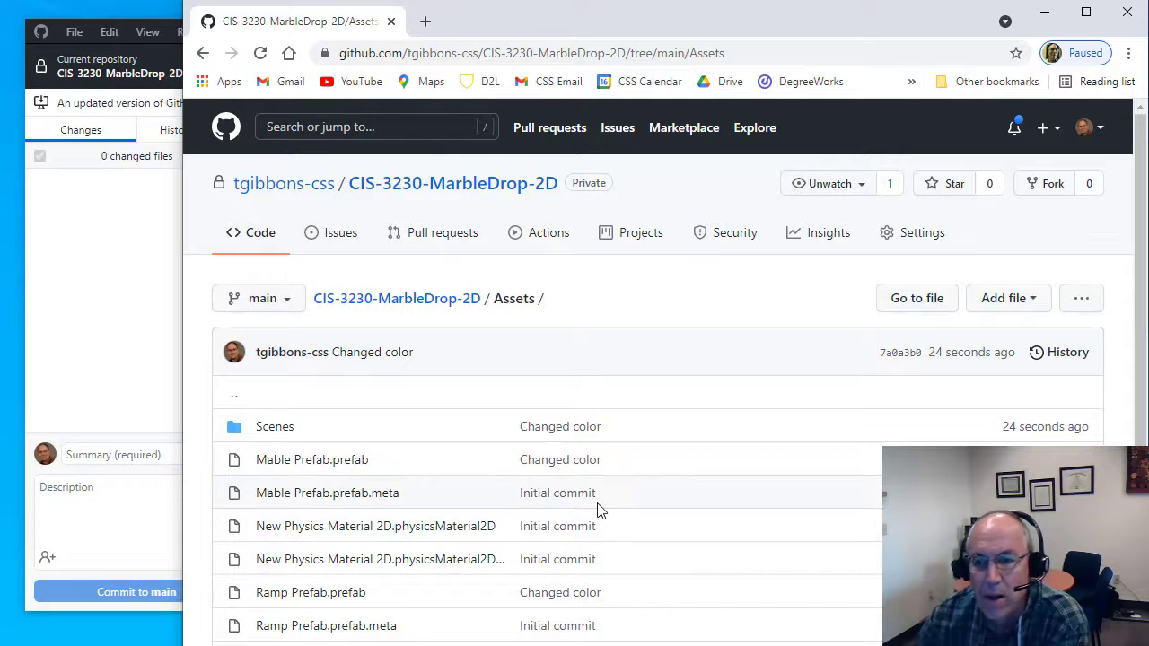
{"action": "left_click", "coordinate": [362, 306]}
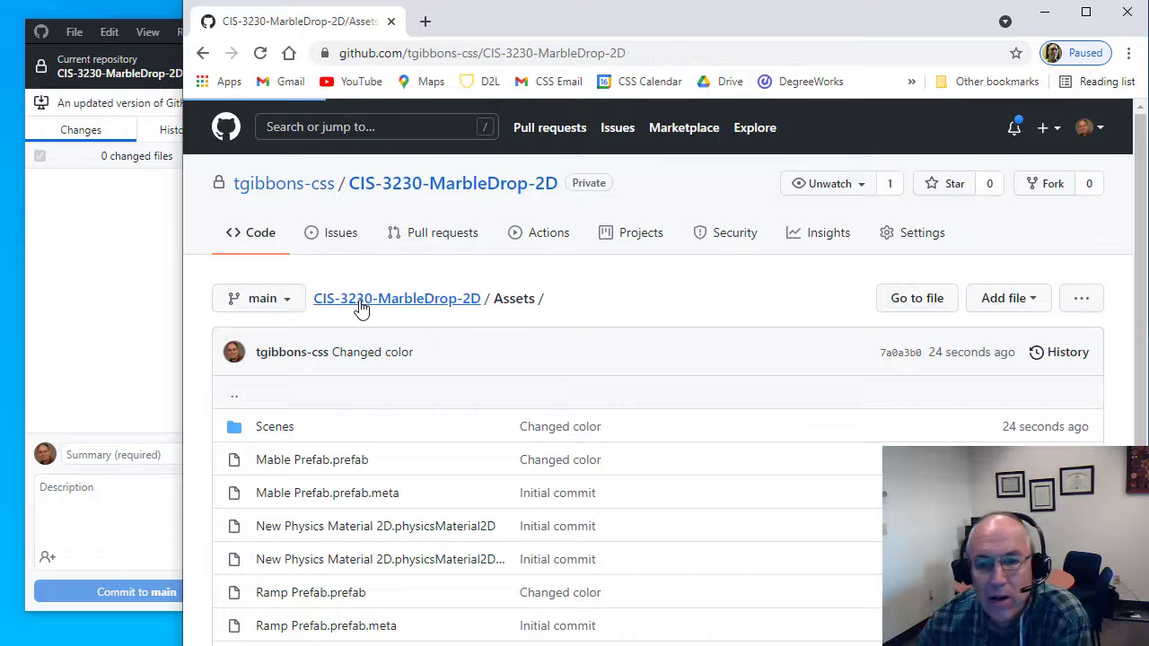
{"action": "left_click", "coordinate": [843, 357]}
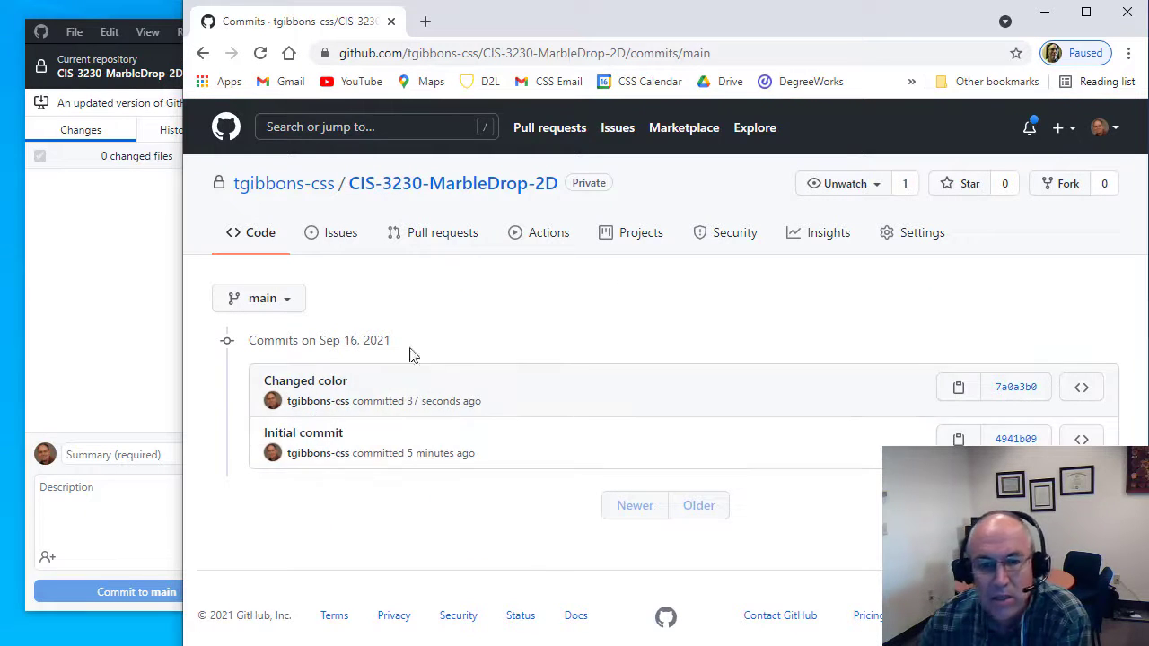
Return to the repository's main page, show its clone and download options, and switch to GitHub Desktop.
{"action": "left_click", "coordinate": [269, 248]}
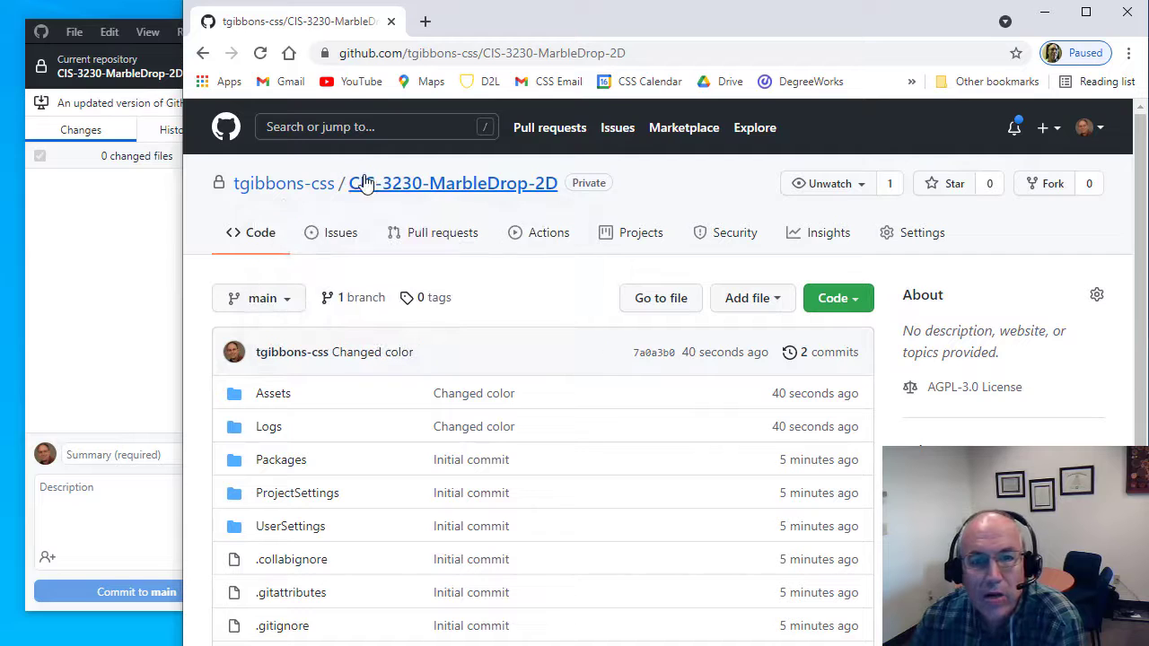
{"action": "left_click", "coordinate": [826, 303]}
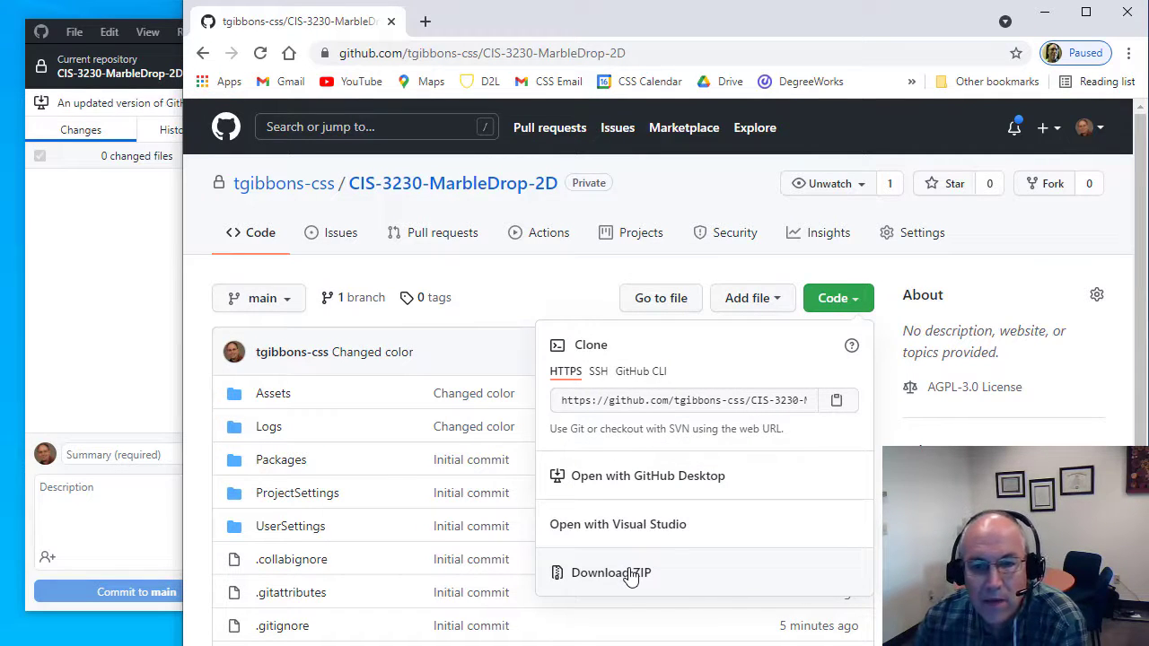
{"action": "left_click", "coordinate": [655, 482]}
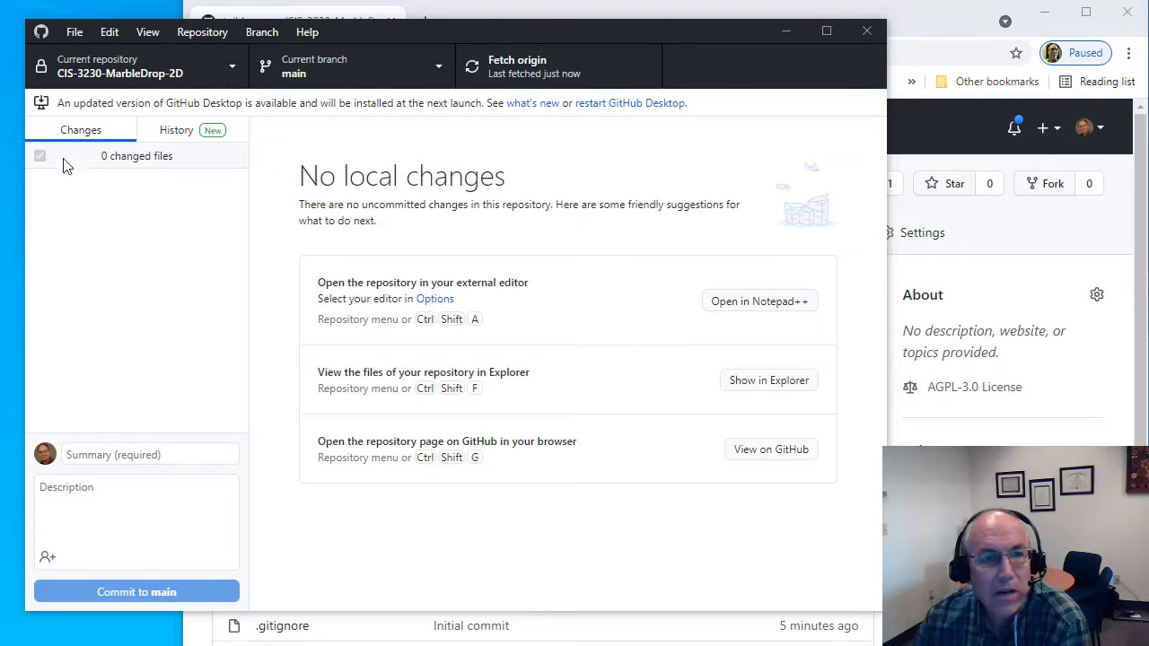
Examine the GitHub.com and URL sources for cloning a repository, and close the dialog without cloning.
{"action": "left_click", "coordinate": [71, 32]}
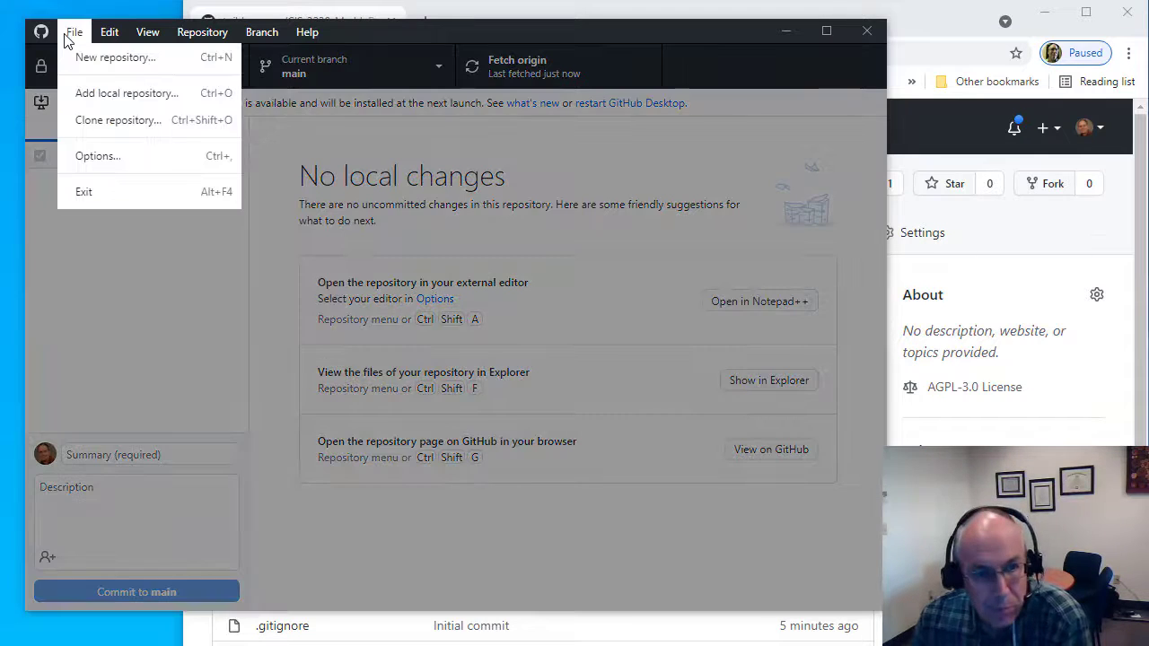
{"action": "left_click", "coordinate": [82, 122]}
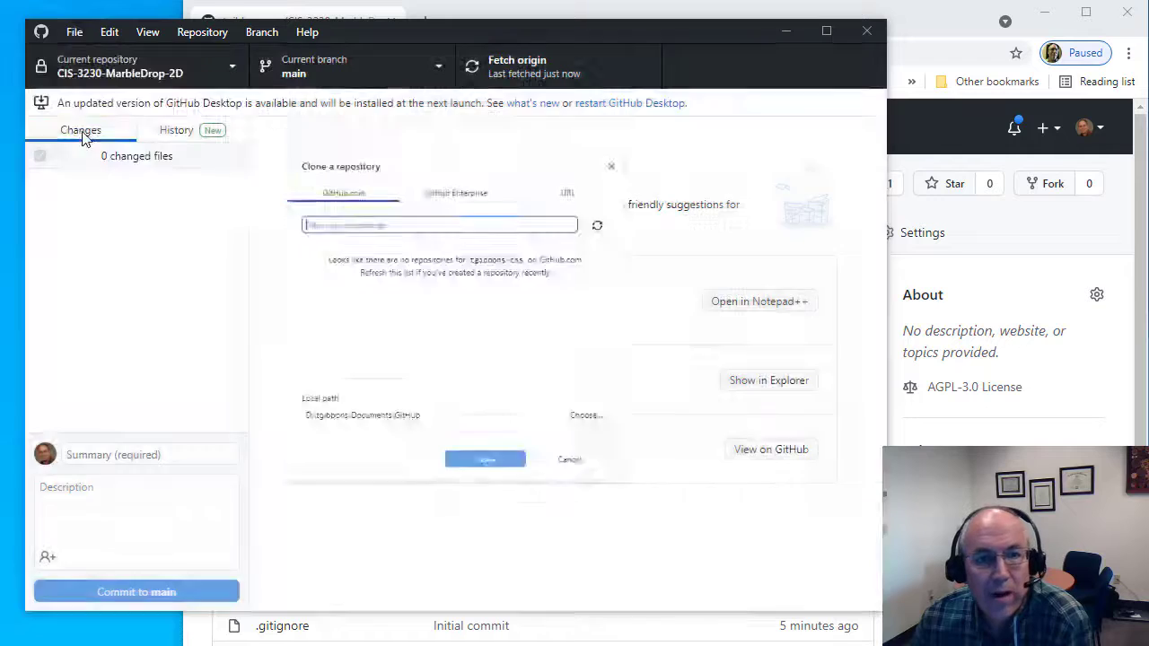
{"action": "left_click", "coordinate": [316, 157]}
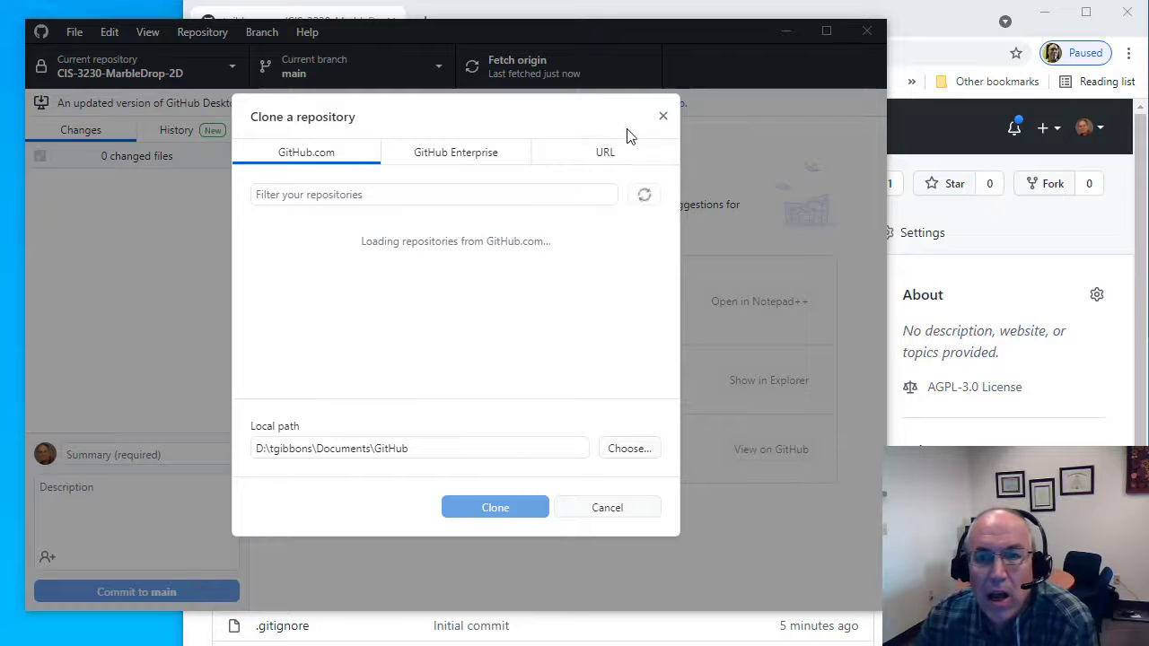
{"action": "left_click", "coordinate": [980, 16]}
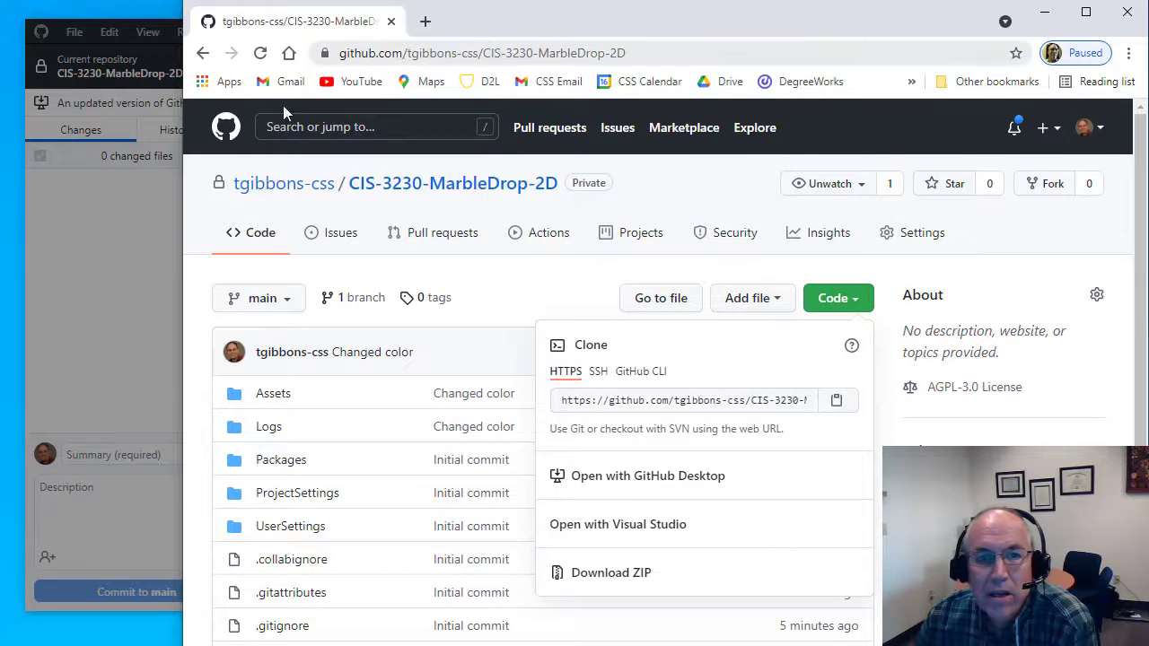
{"action": "left_click", "coordinate": [157, 179]}
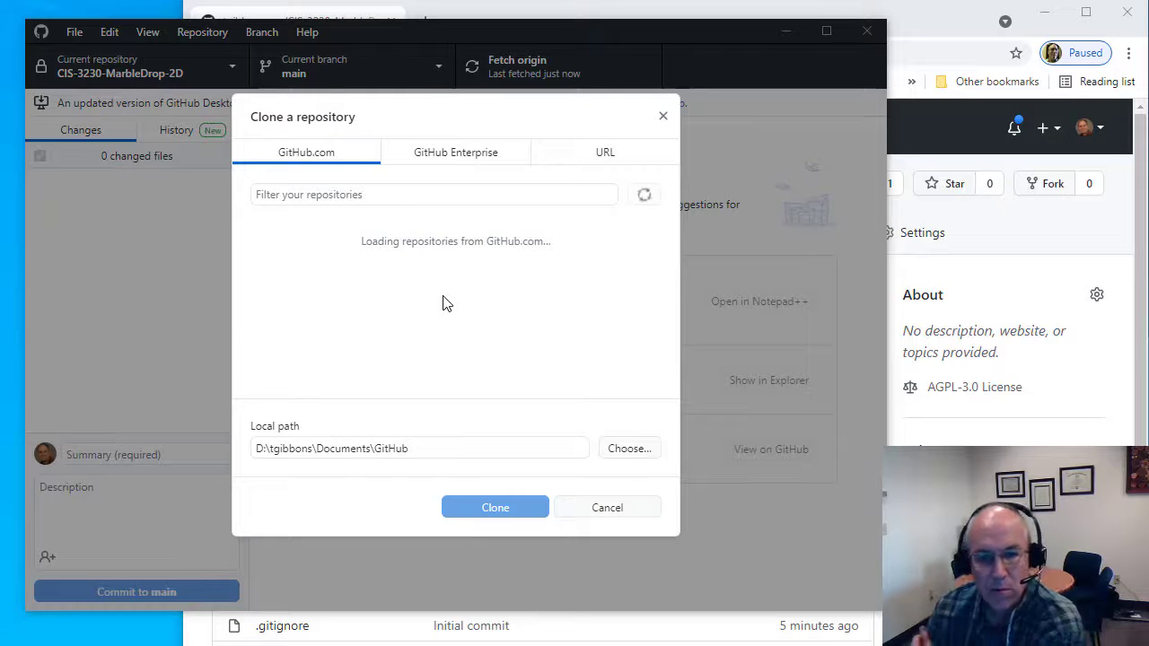
{"action": "left_click", "coordinate": [607, 152]}
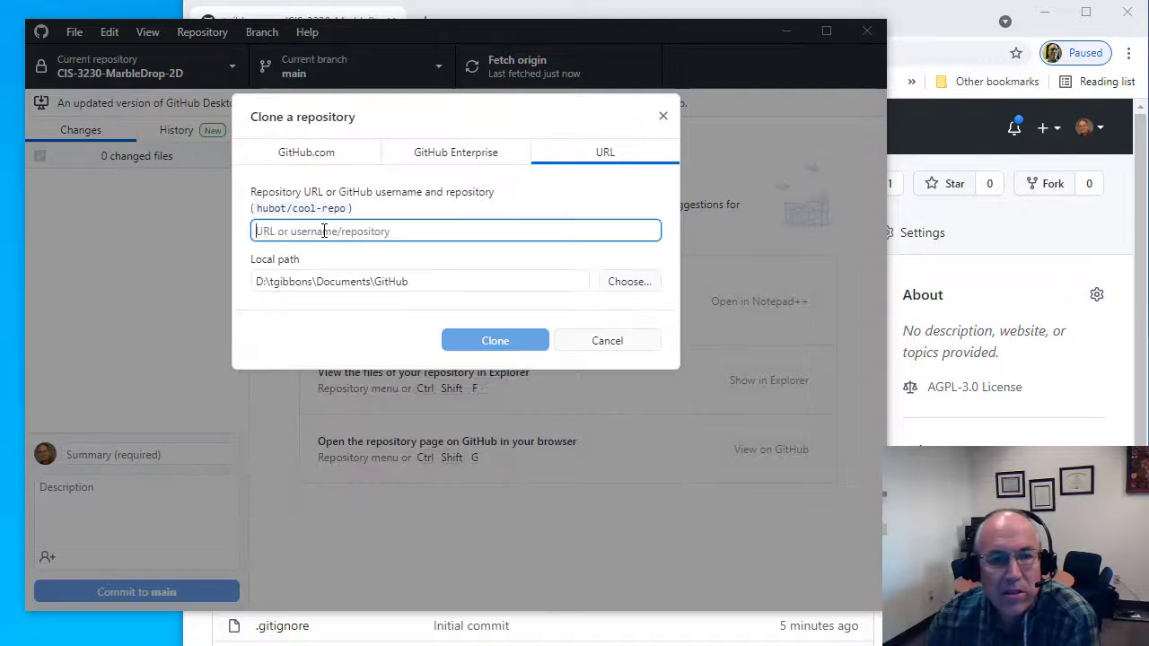
{"action": "left_click", "coordinate": [314, 159]}
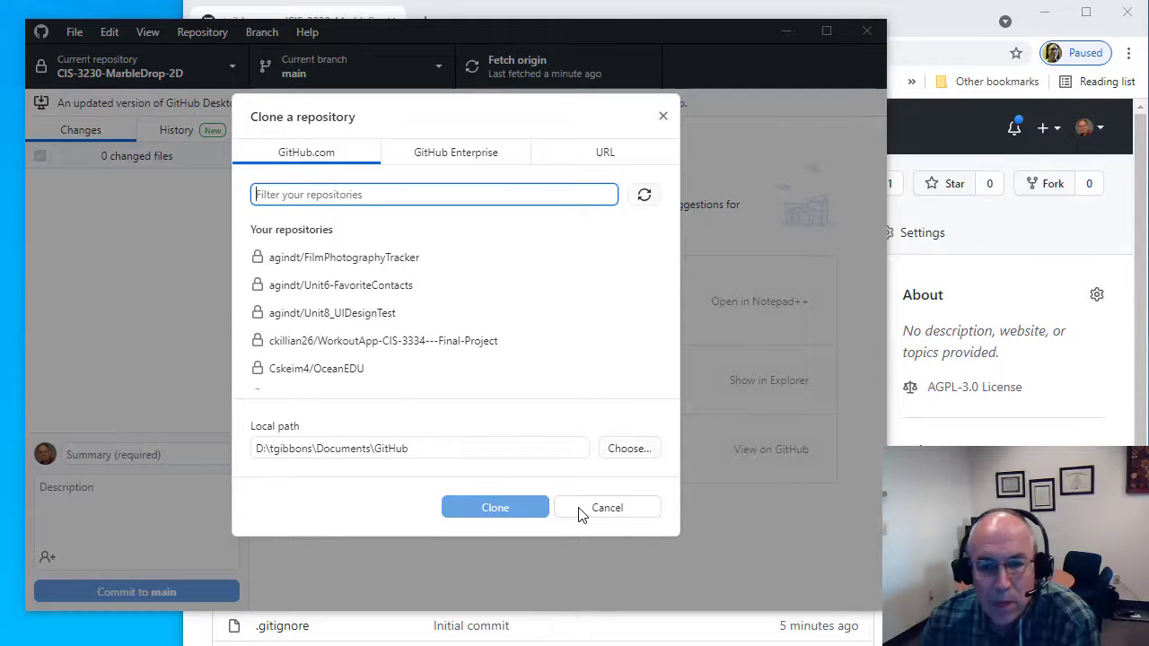
{"action": "left_click", "coordinate": [601, 509]}
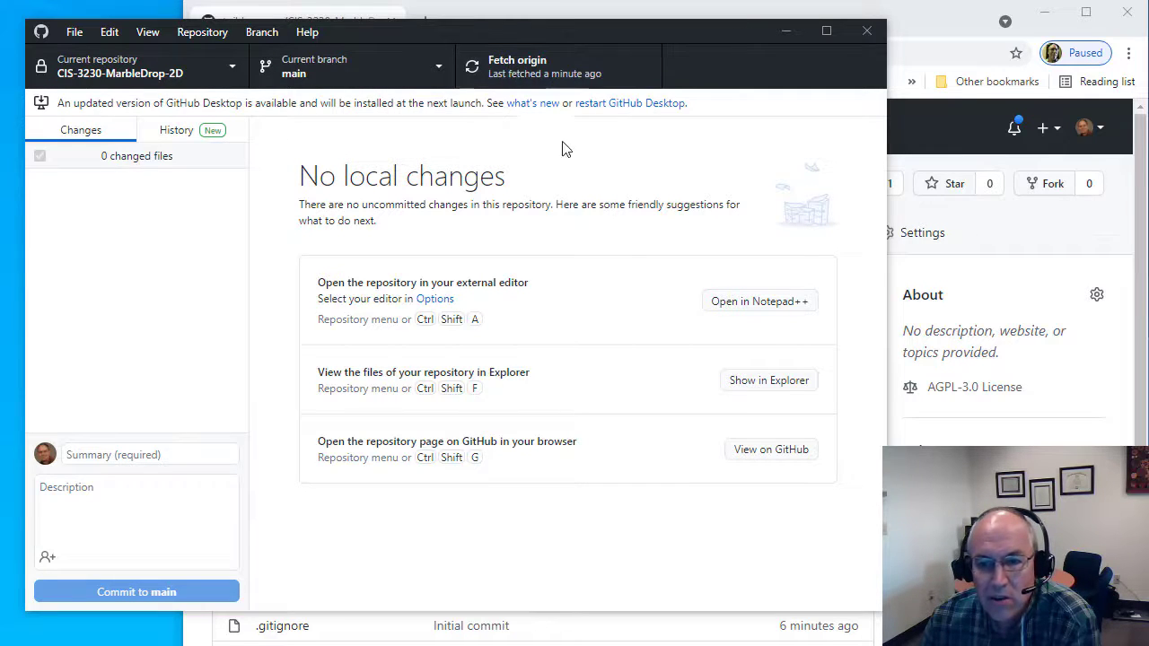
Fetch from origin, and switch the current repository to Kaggle_Monet and back to CIS-3230-MarbleDrop-2D.
{"action": "left_click", "coordinate": [523, 67]}
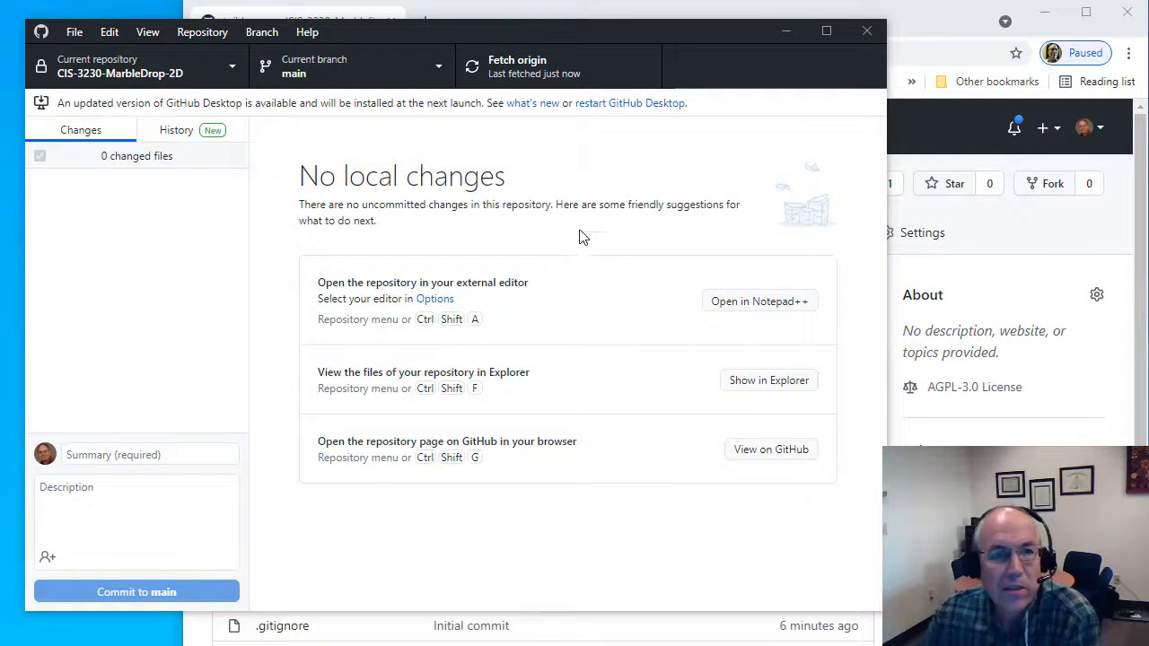
{"action": "left_click", "coordinate": [226, 64]}
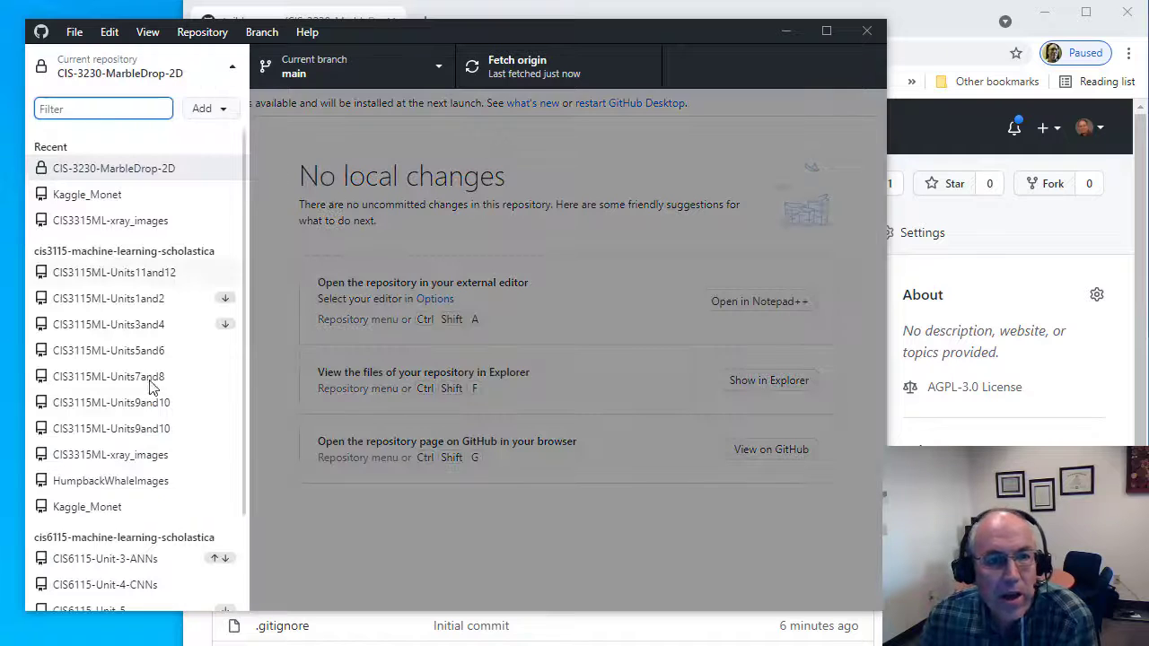
{"action": "left_click", "coordinate": [114, 192]}
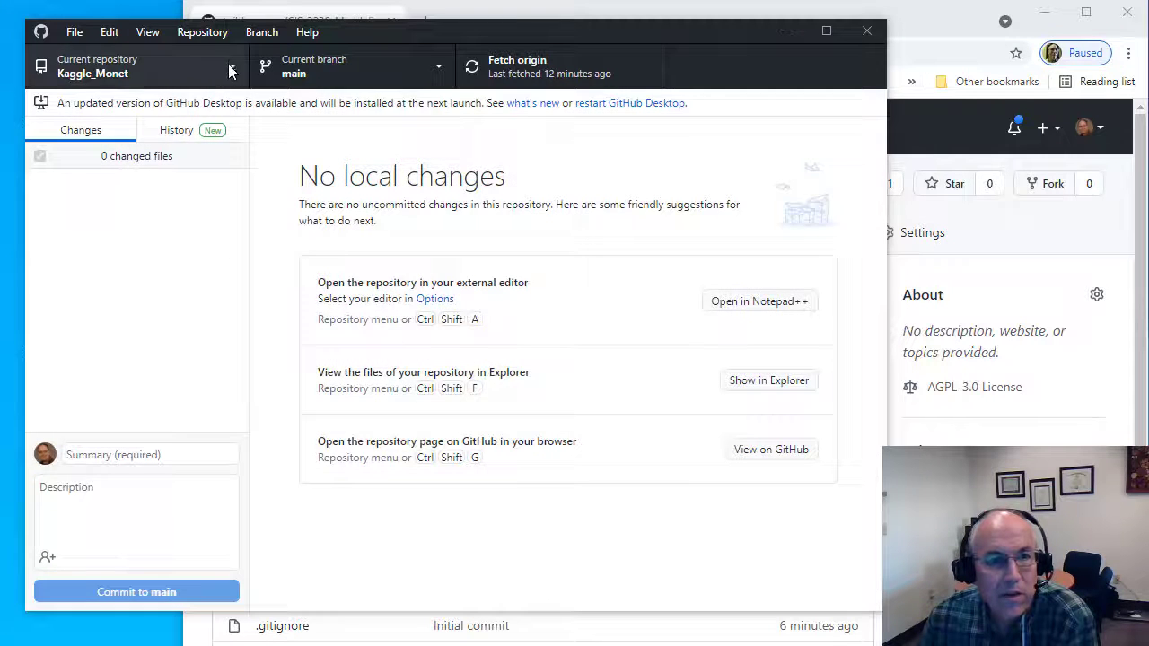
{"action": "left_click", "coordinate": [226, 65]}
{"action": "left_click", "coordinate": [135, 168]}
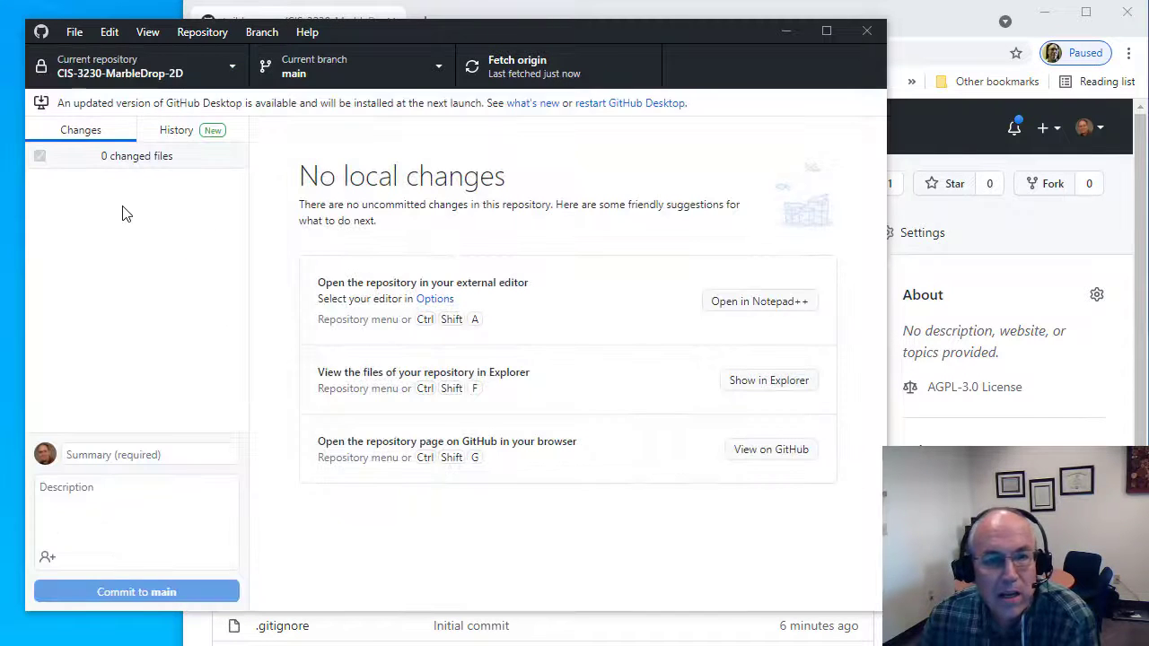